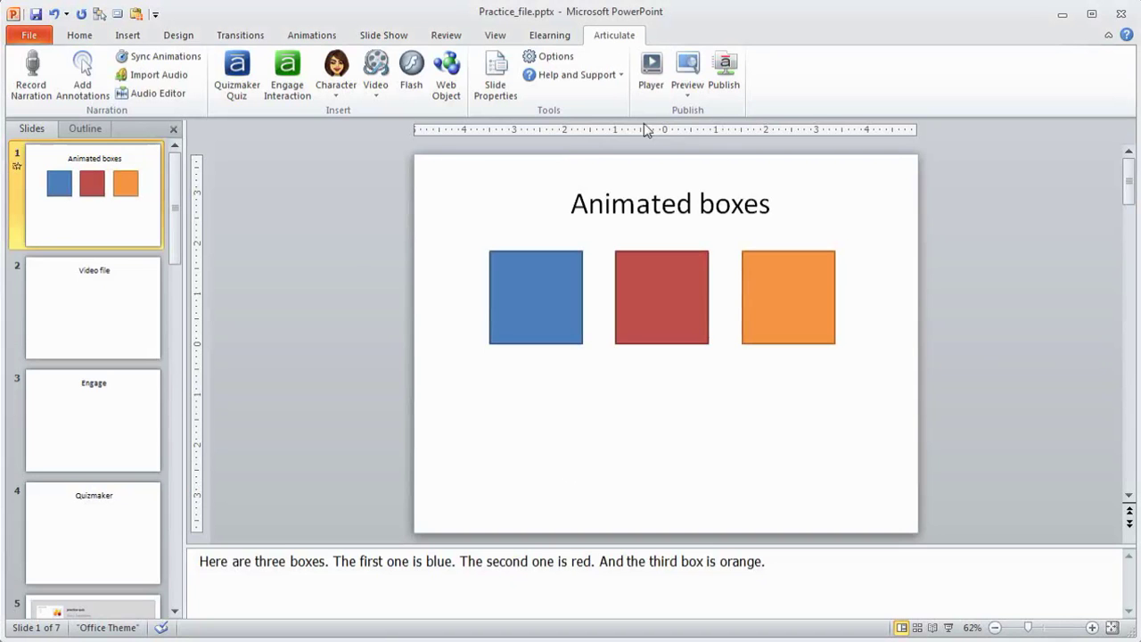
Step: Open Player Properties from the Articulate ribbon's Player button to see the player preview
click(651, 72)
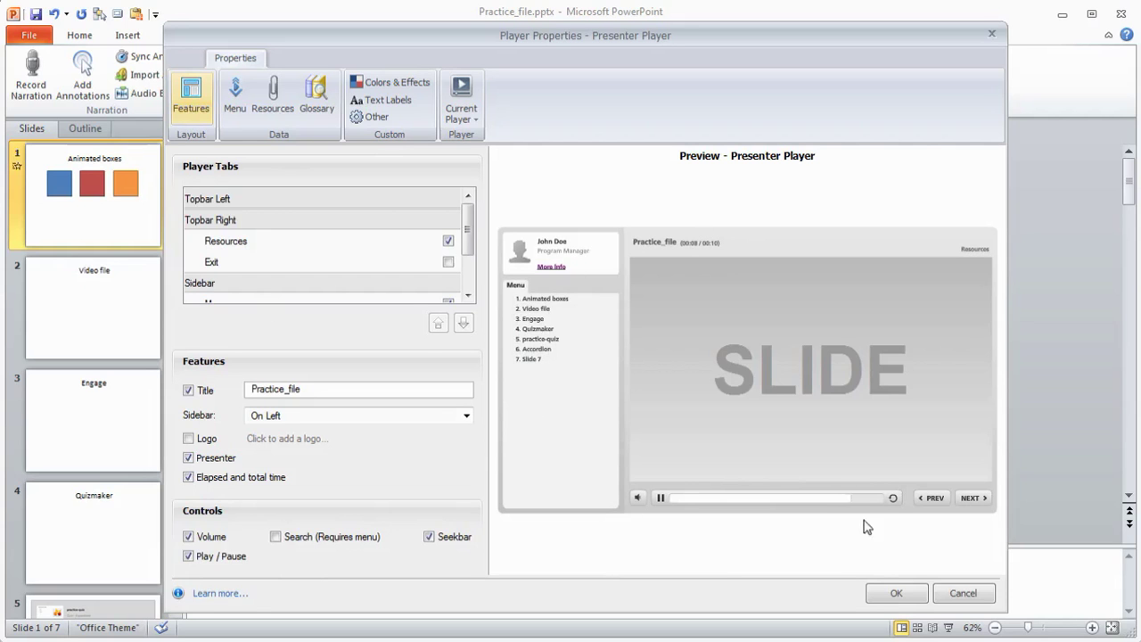
drag(843, 499, 751, 512)
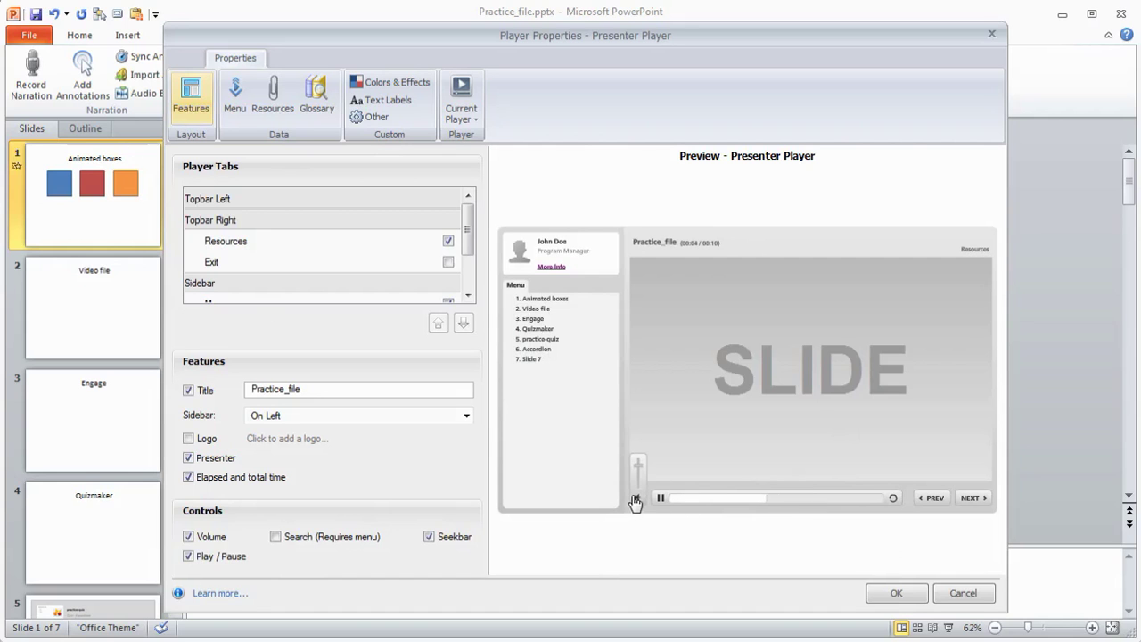
click(976, 255)
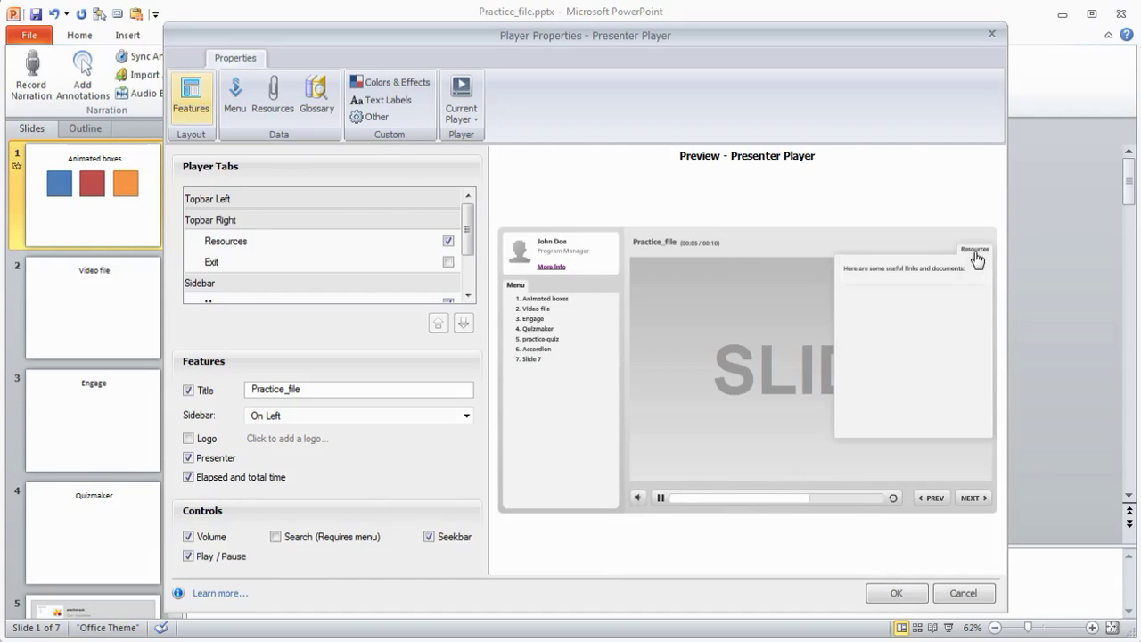
click(974, 257)
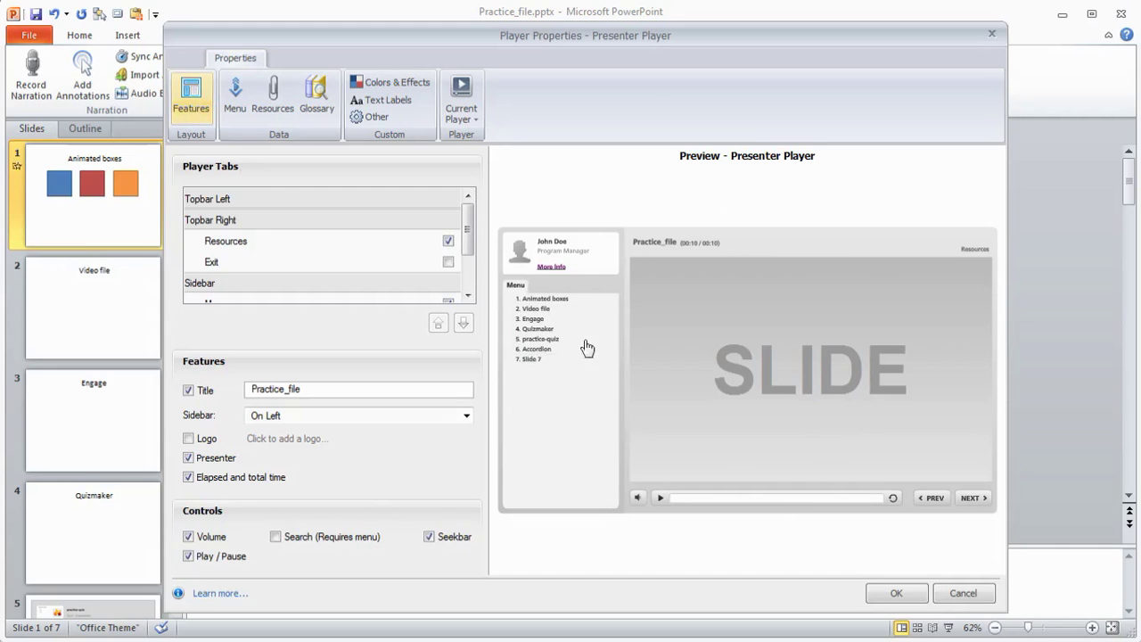
click(235, 96)
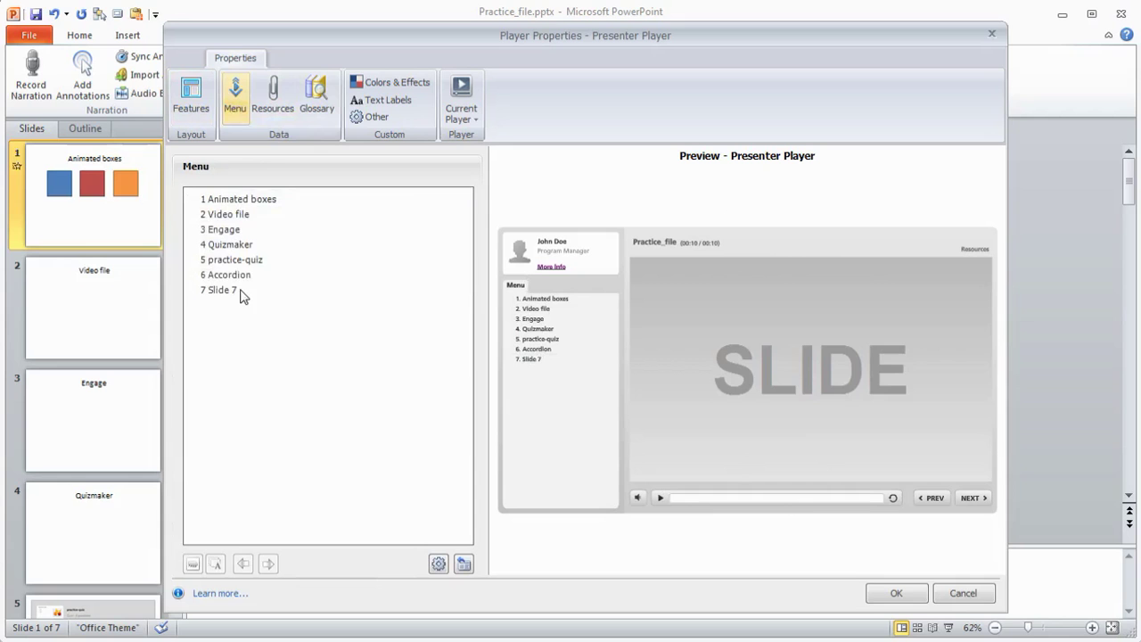
click(279, 100)
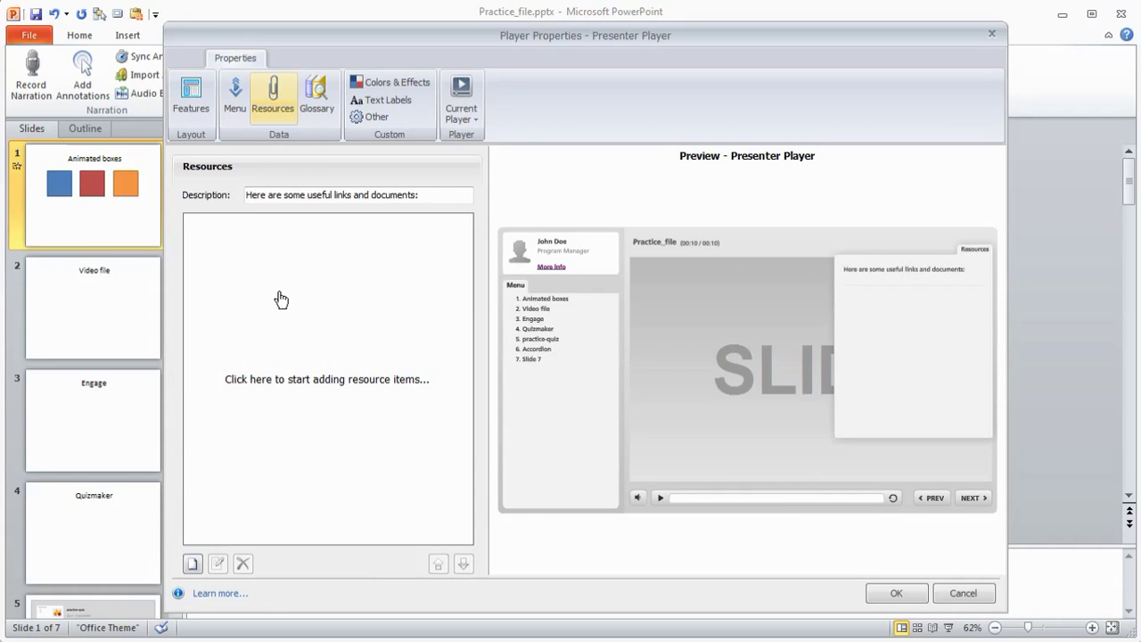
click(317, 105)
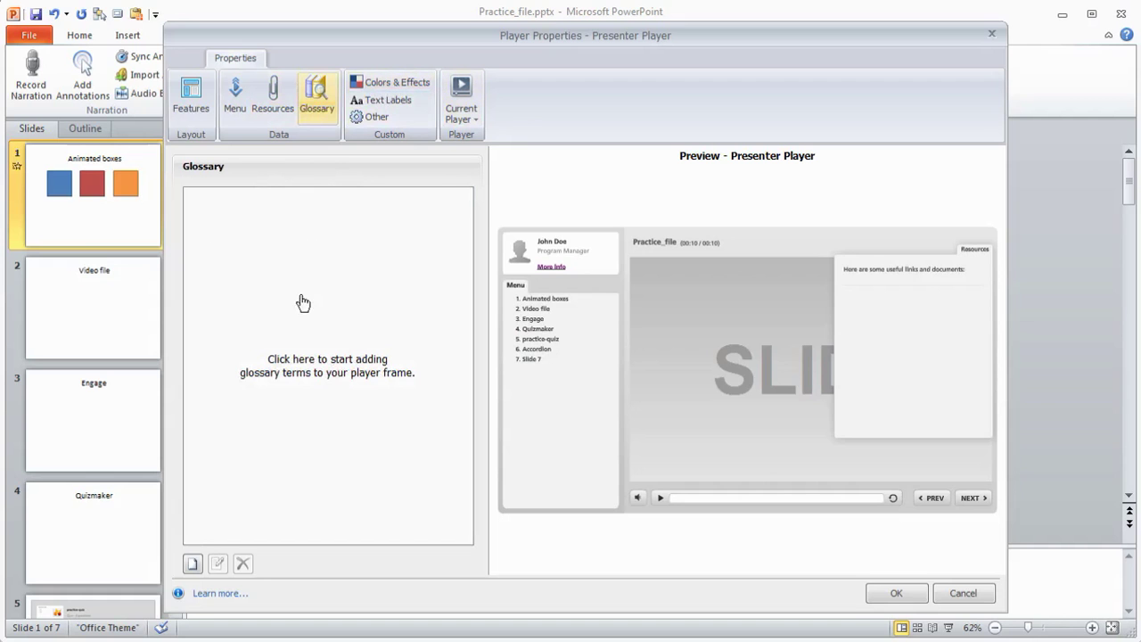
Step: Return to Features and toggle the preview's Resources panel open and closed
click(198, 98)
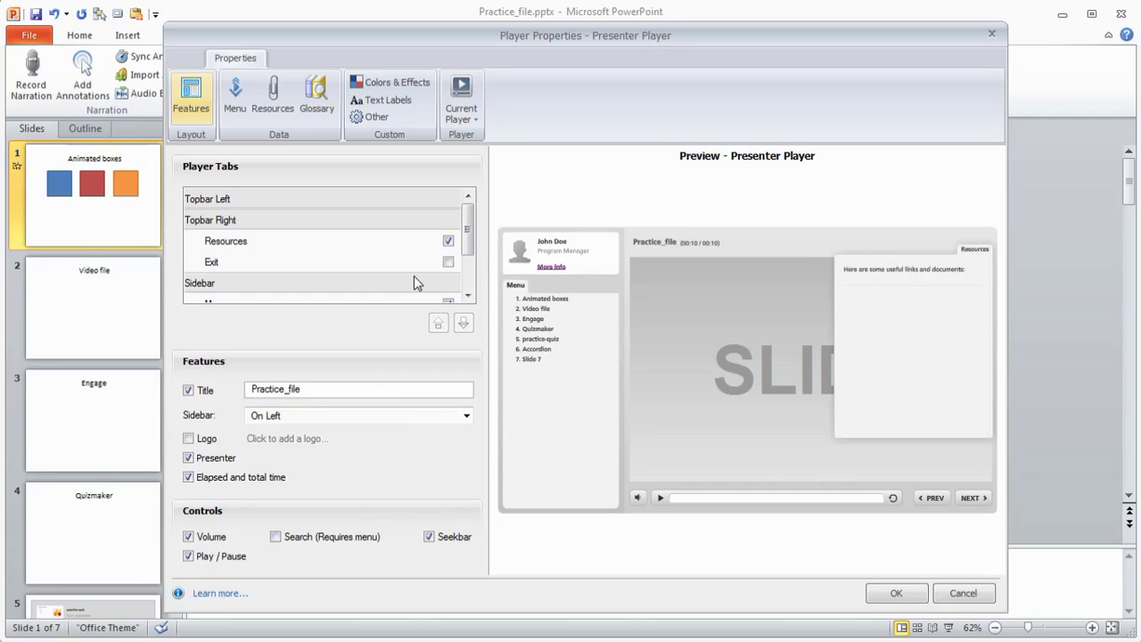
click(973, 253)
click(974, 253)
click(973, 253)
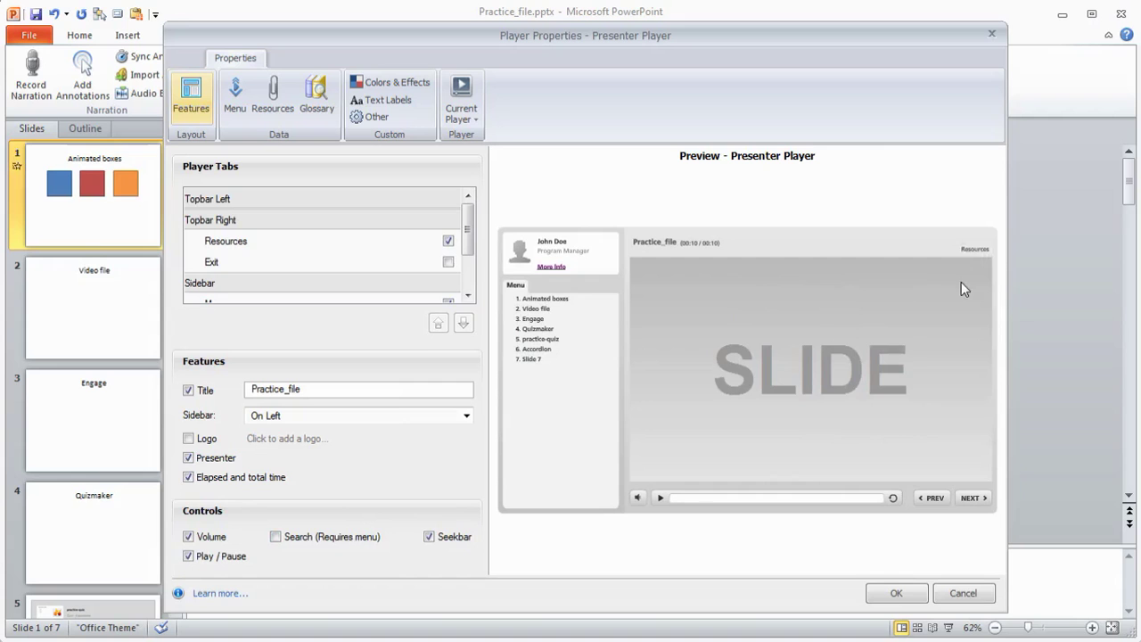
click(972, 248)
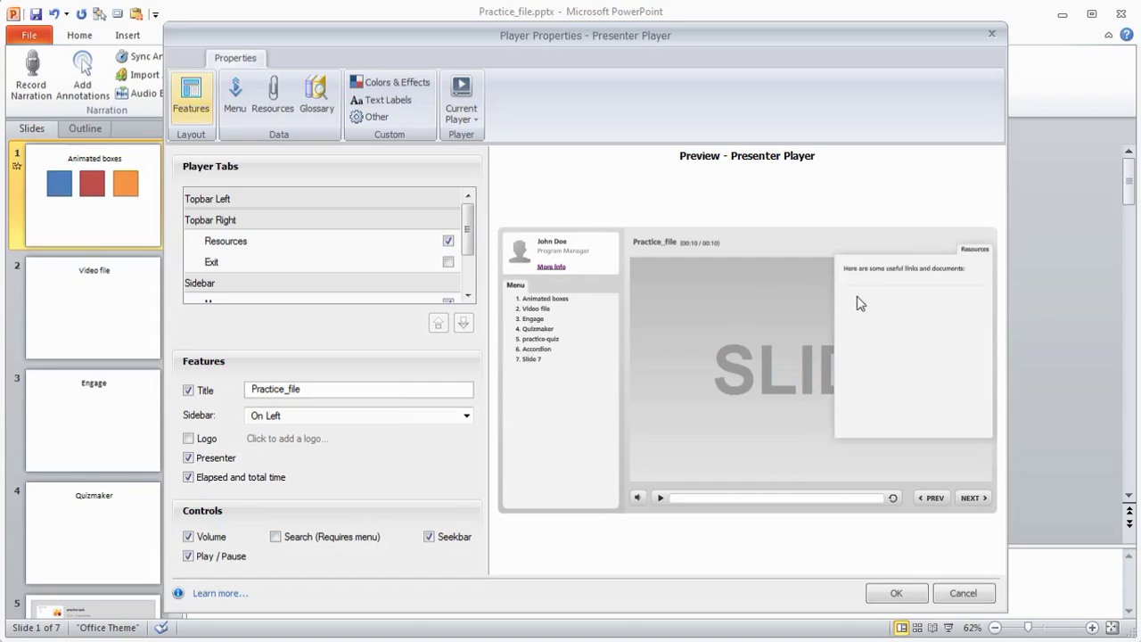
click(974, 249)
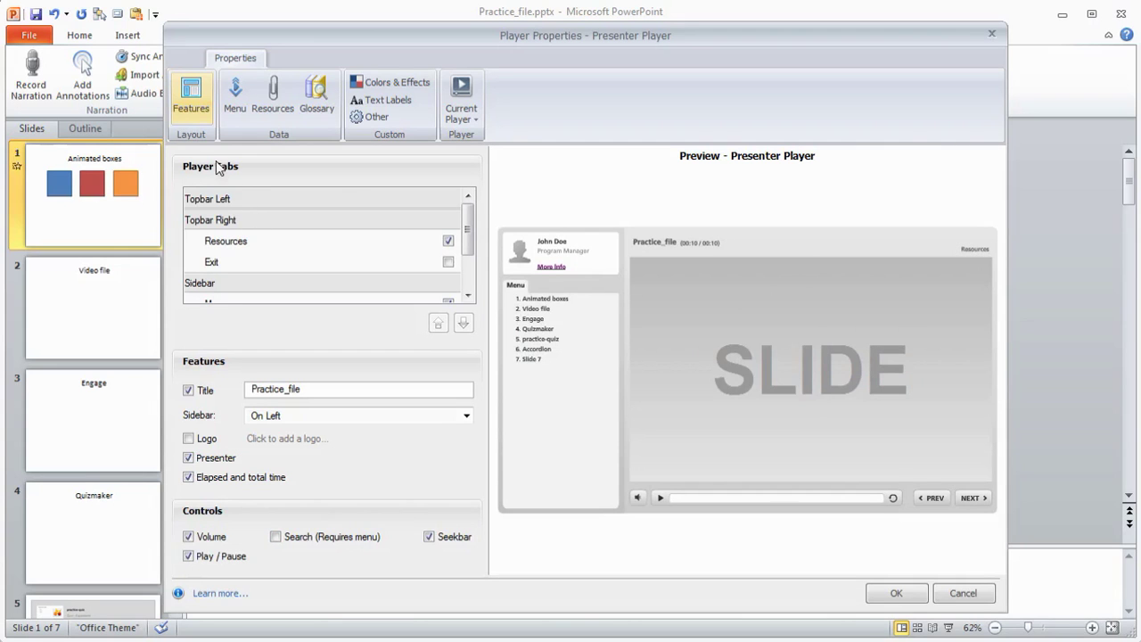
Step: Uncheck the Resources tab under Topbar Right, and leave Exit unchecked after briefly enabling it
click(447, 242)
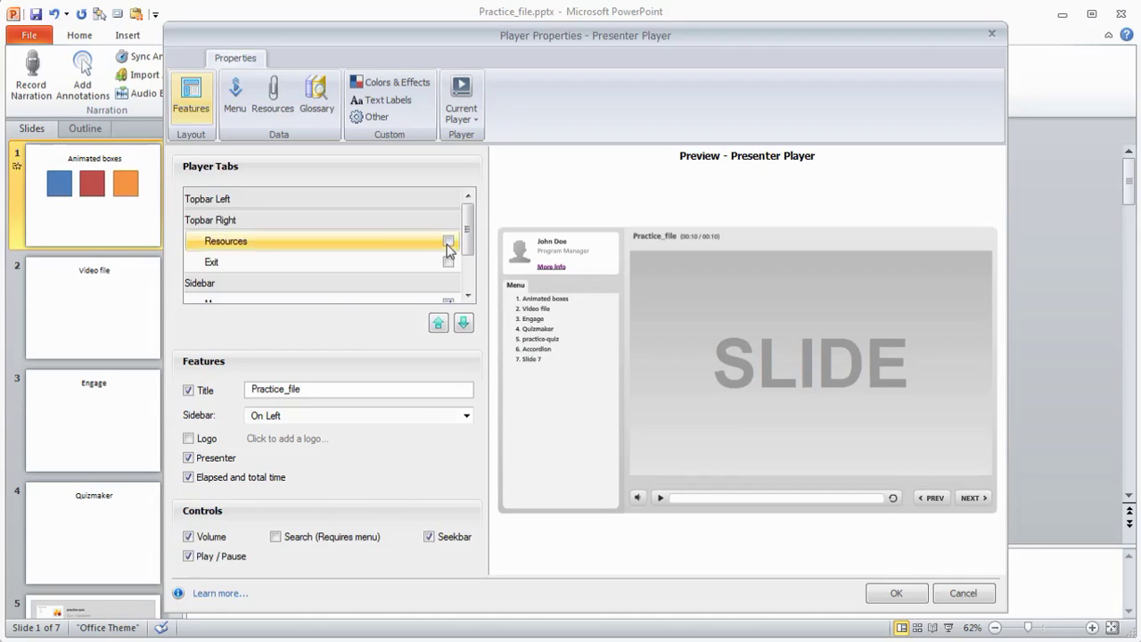
click(447, 262)
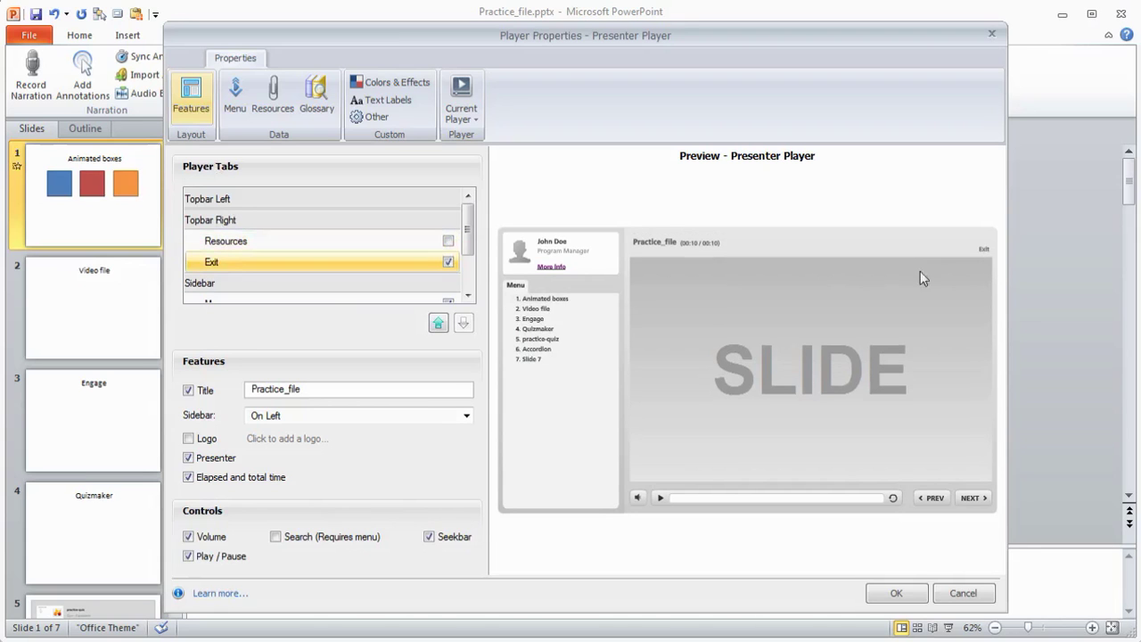
click(447, 262)
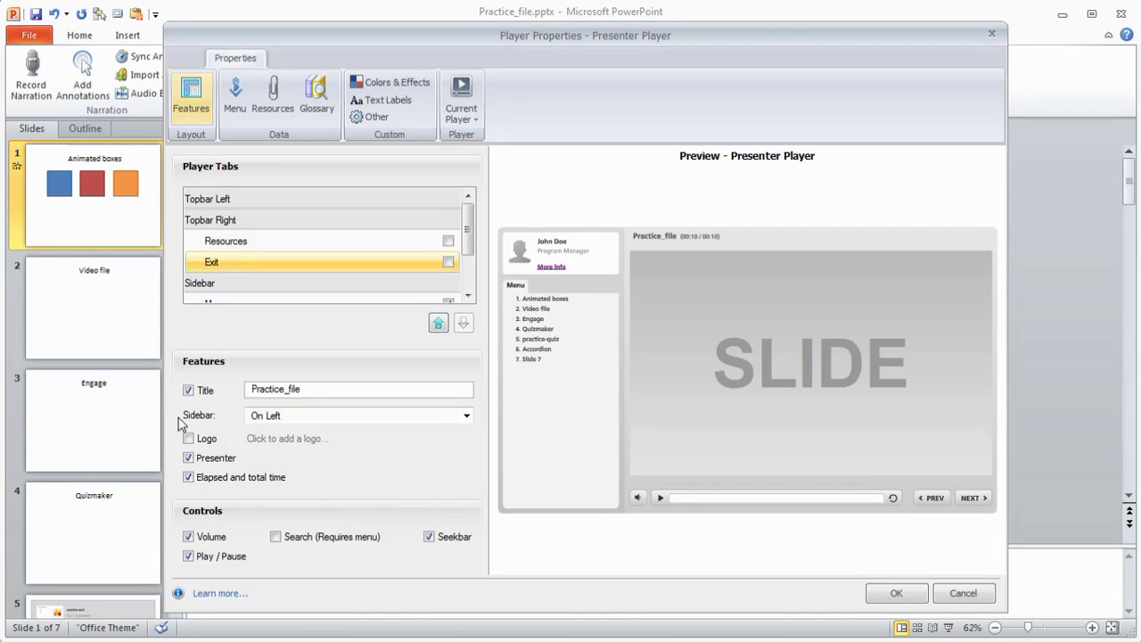
click(470, 419)
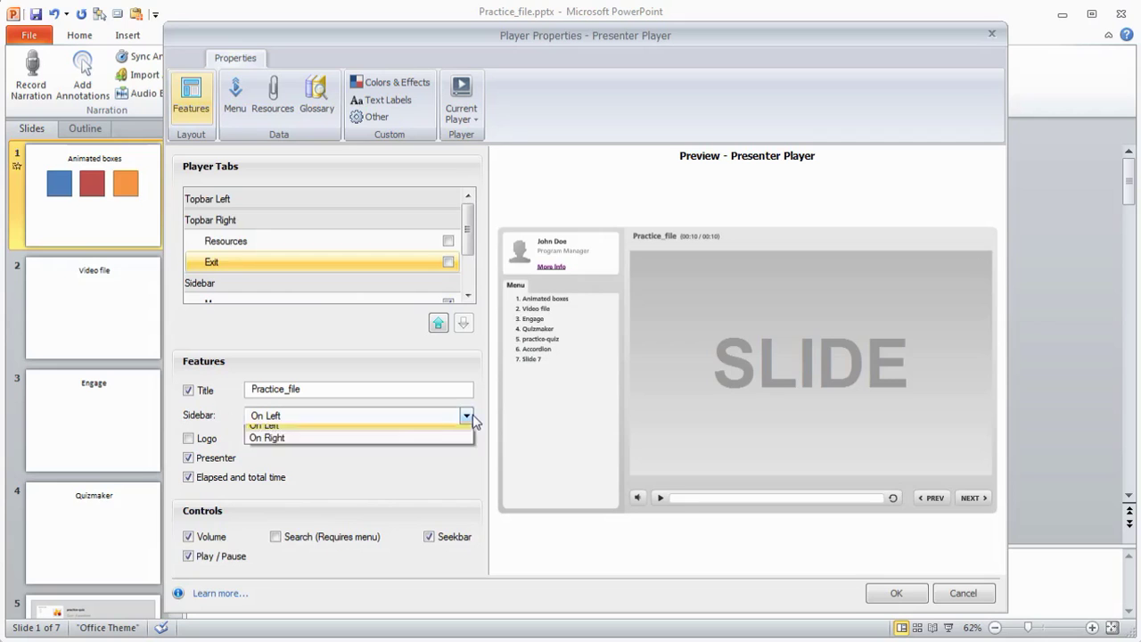
click(384, 441)
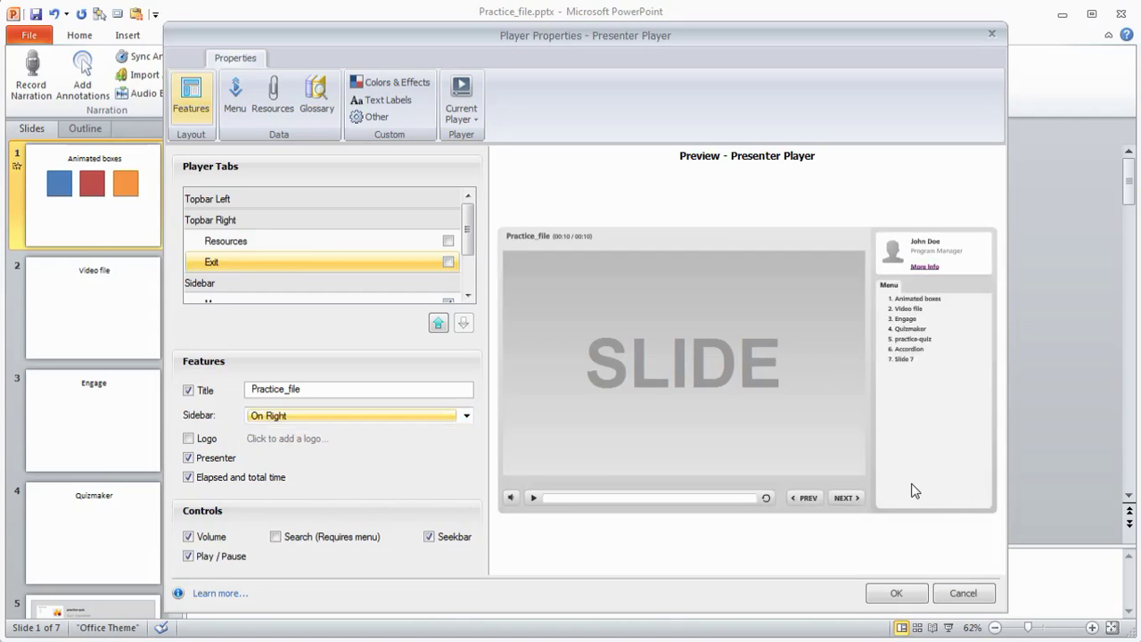
click(466, 415)
click(298, 434)
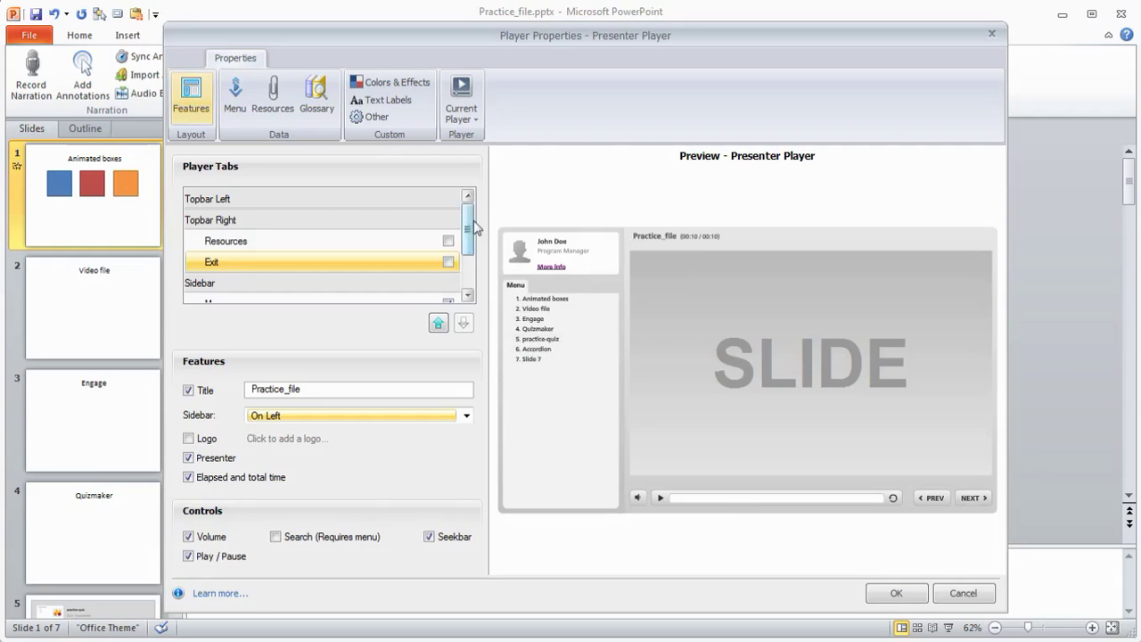
Step: Uncheck the sidebar Menu tab in Player Tabs and turn off the Presenter feature
drag(467, 228, 466, 263)
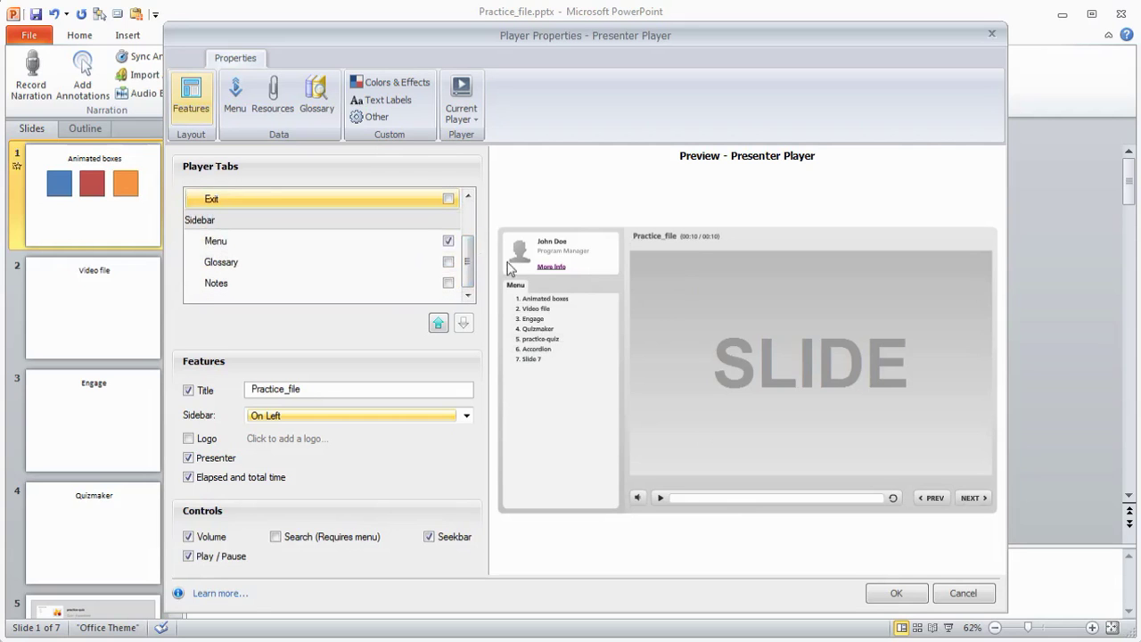
click(448, 241)
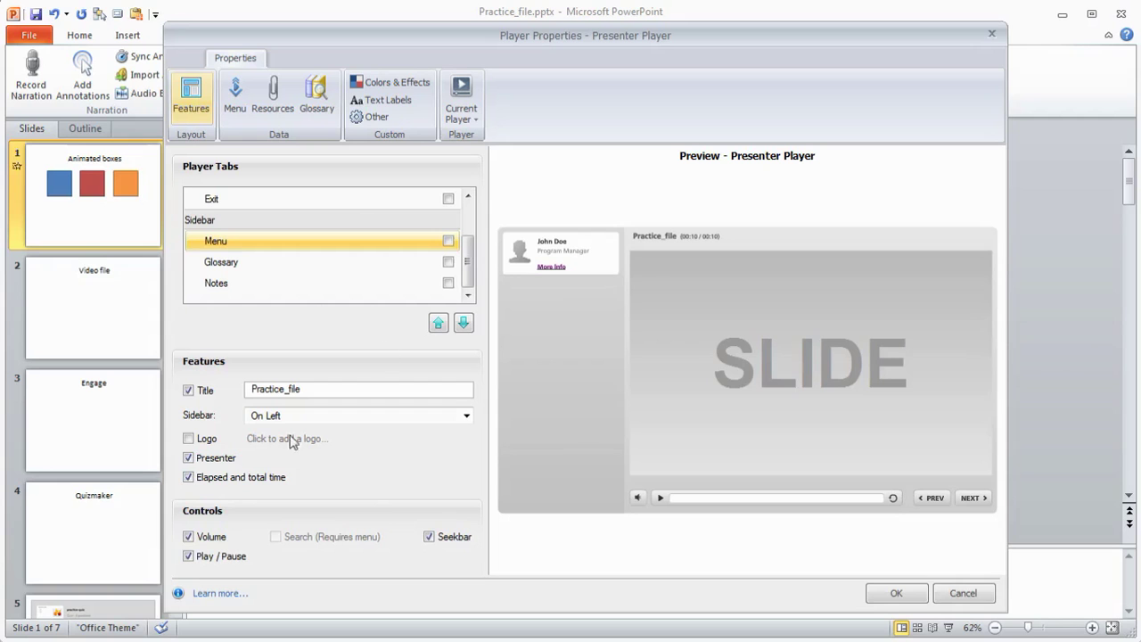
click(188, 458)
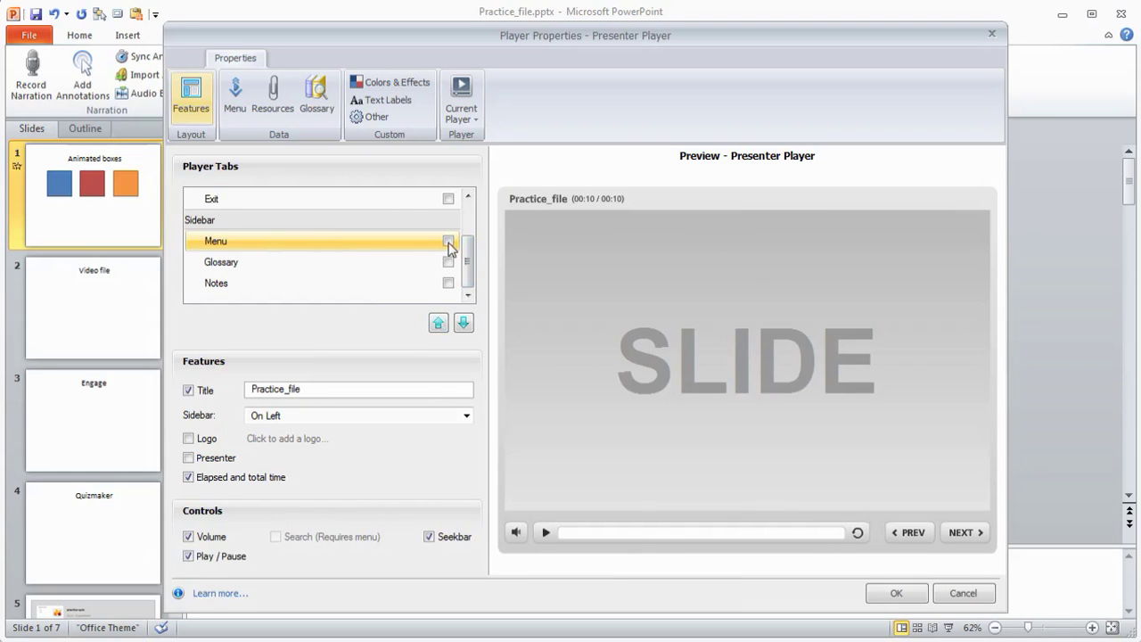
Step: Move the Menu tab up into Topbar Left, keep it checked, and test its slide list in the preview
click(449, 242)
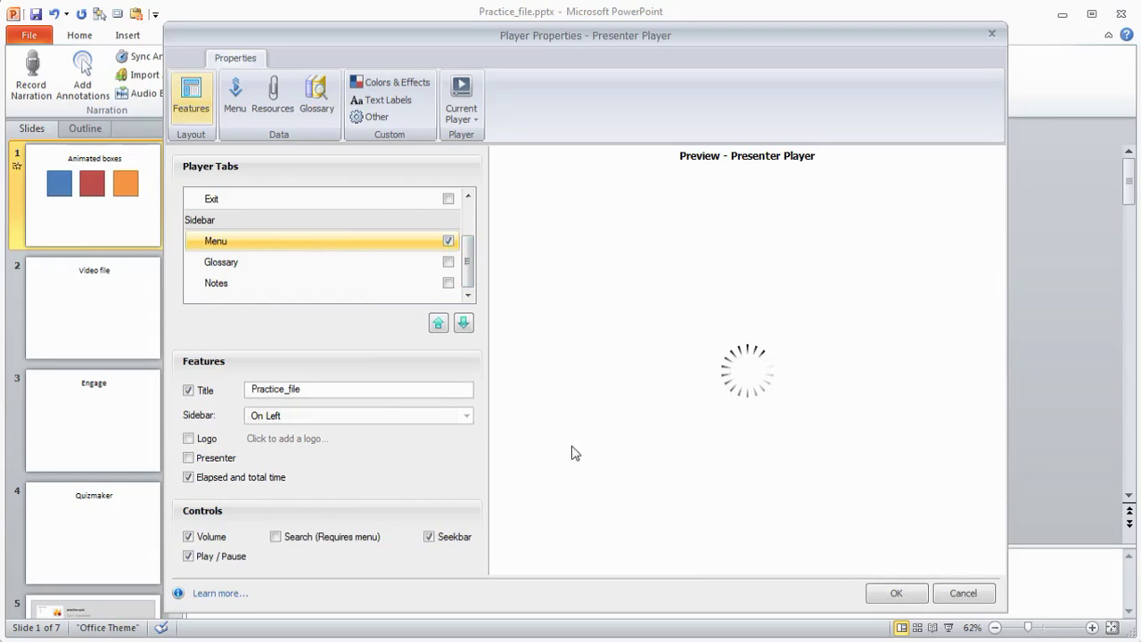
click(438, 324)
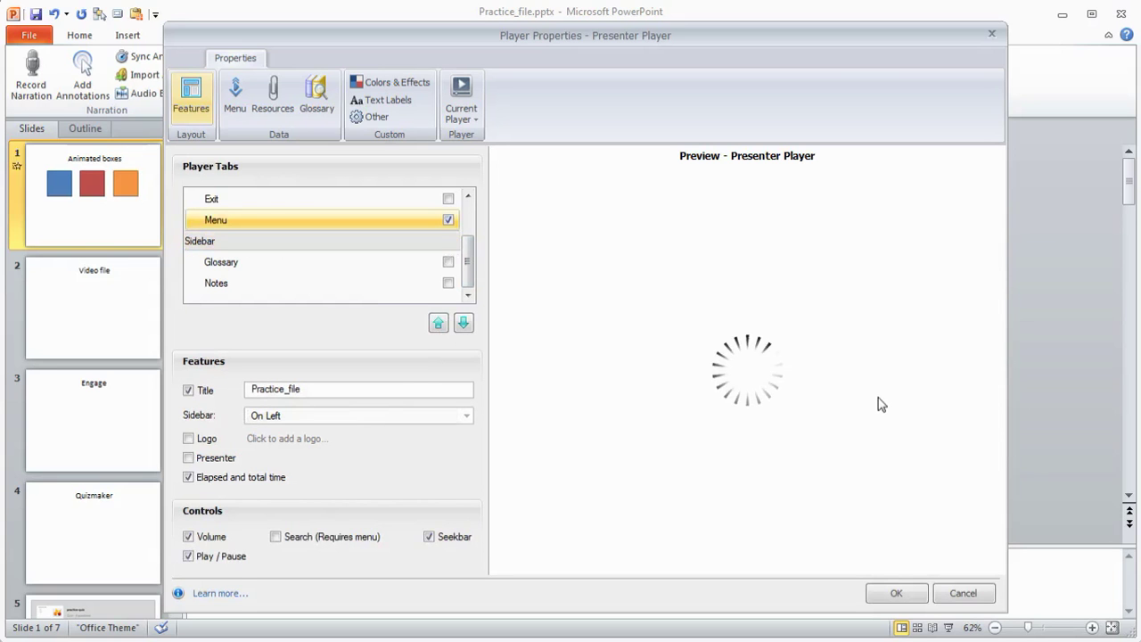
click(438, 322)
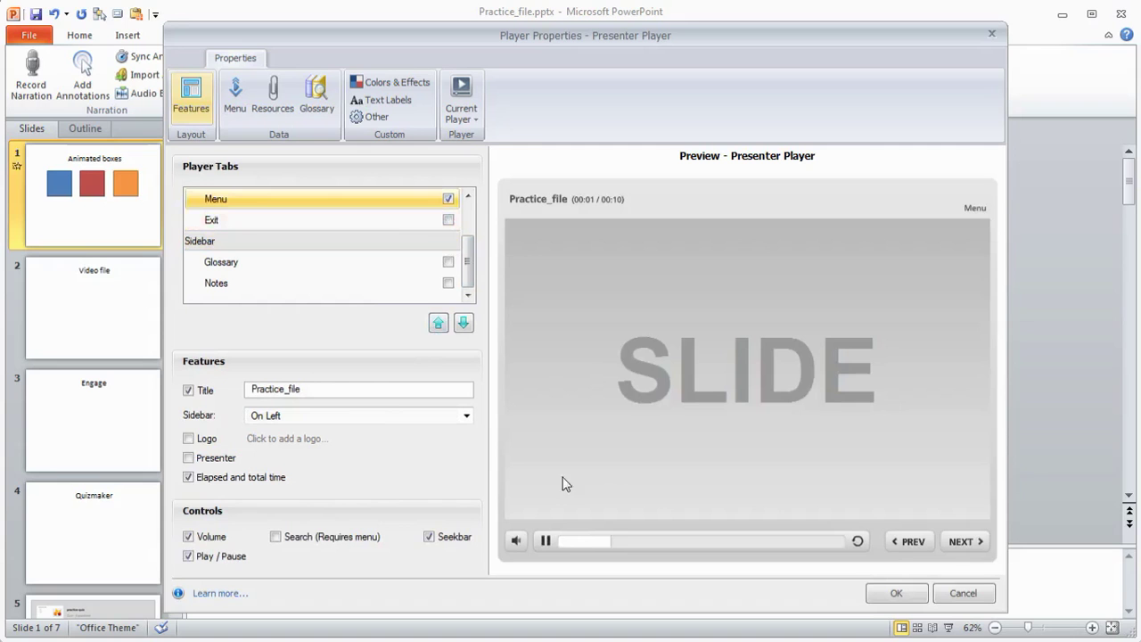
click(436, 322)
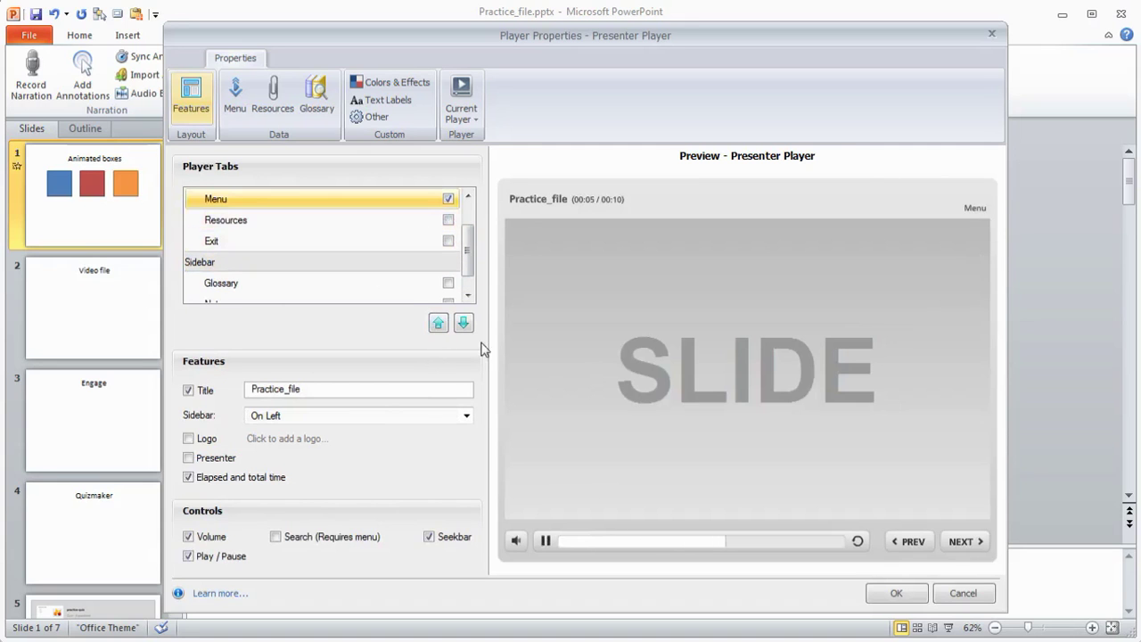
click(448, 198)
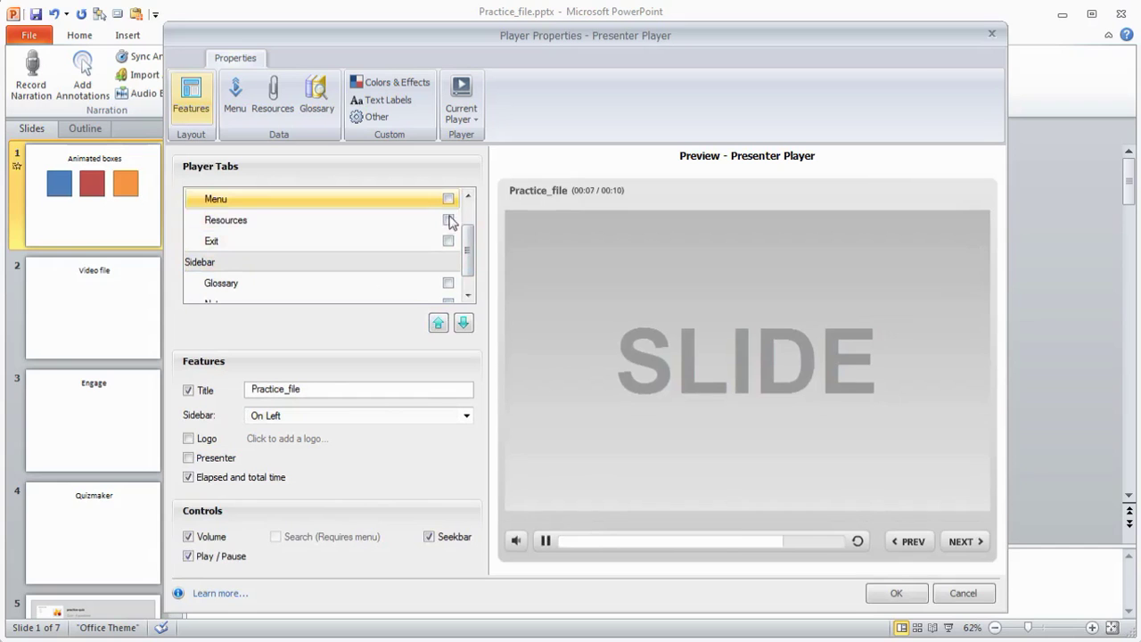
click(437, 323)
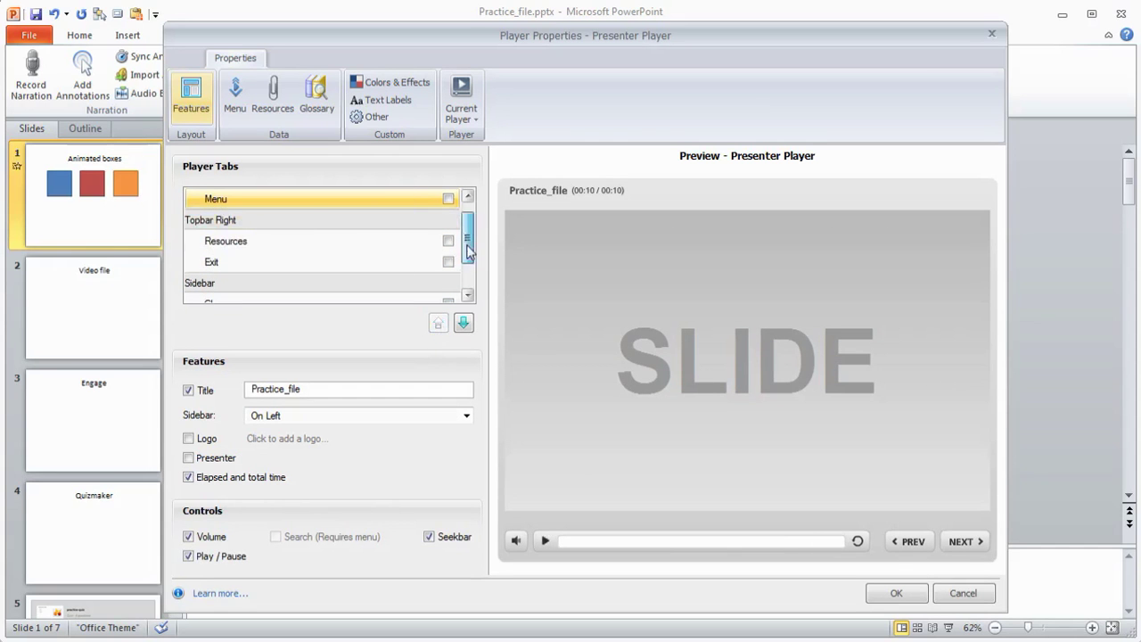
scroll(468, 252, up, 1)
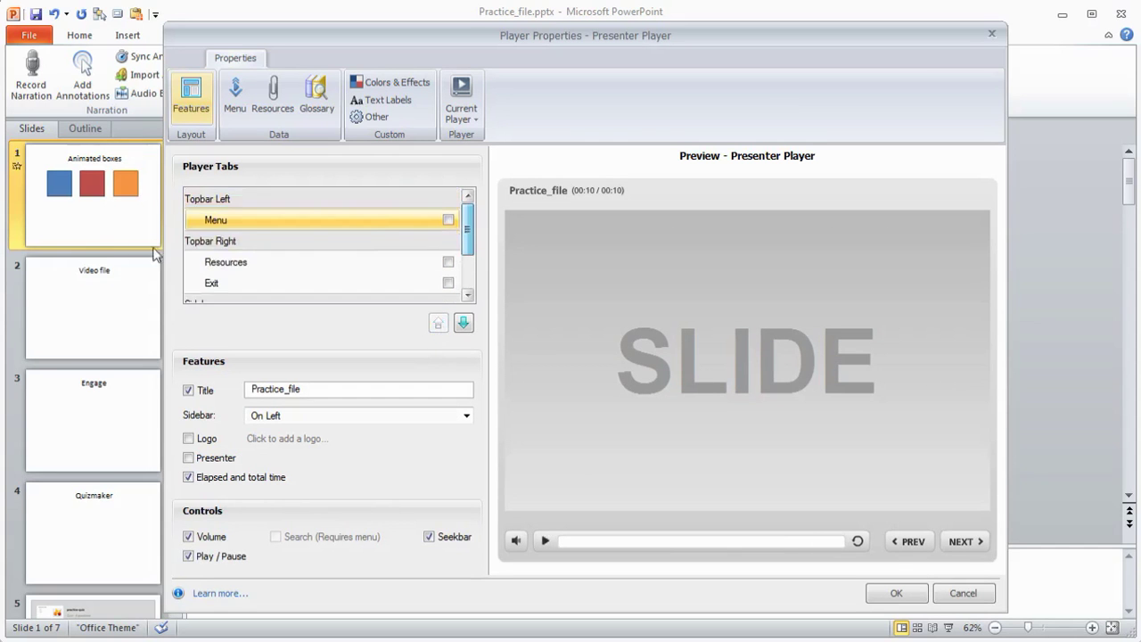
click(448, 222)
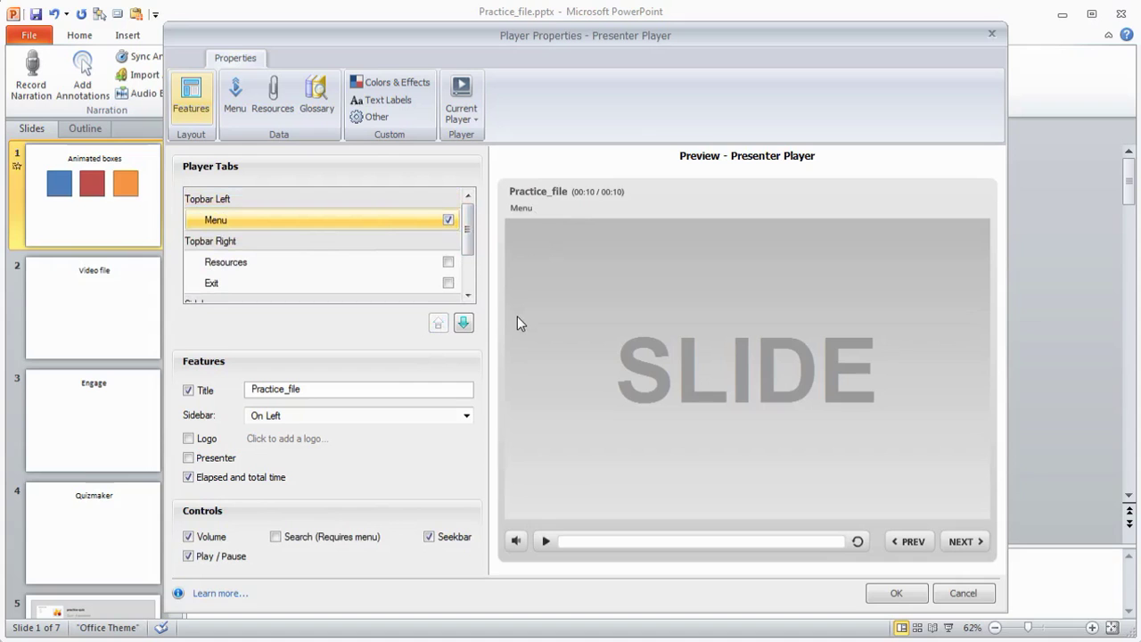
click(527, 211)
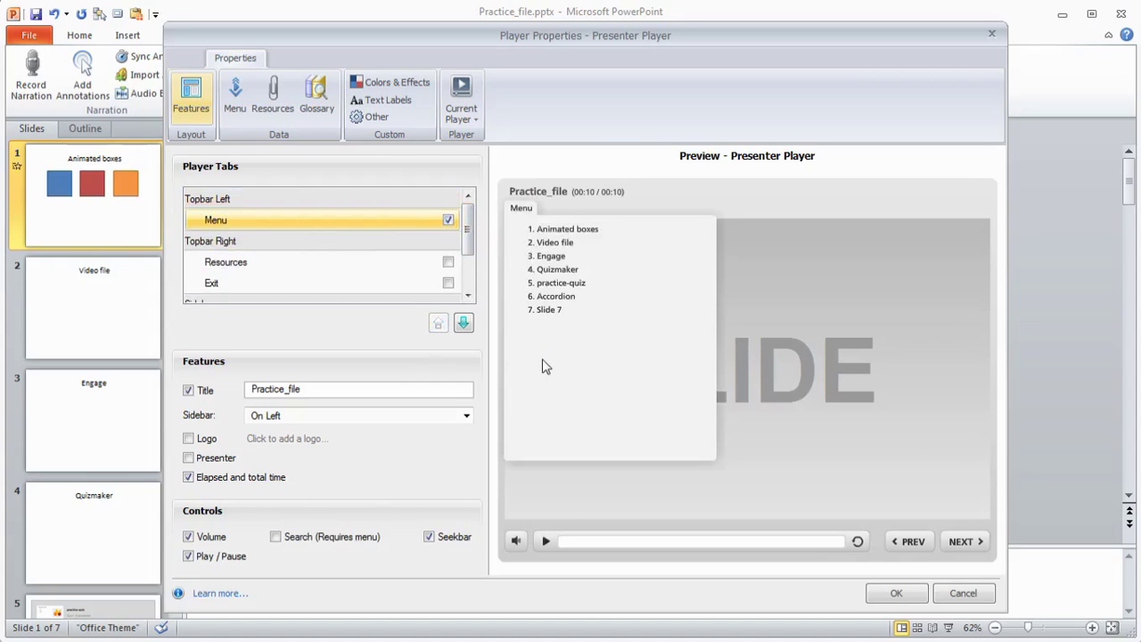
click(523, 214)
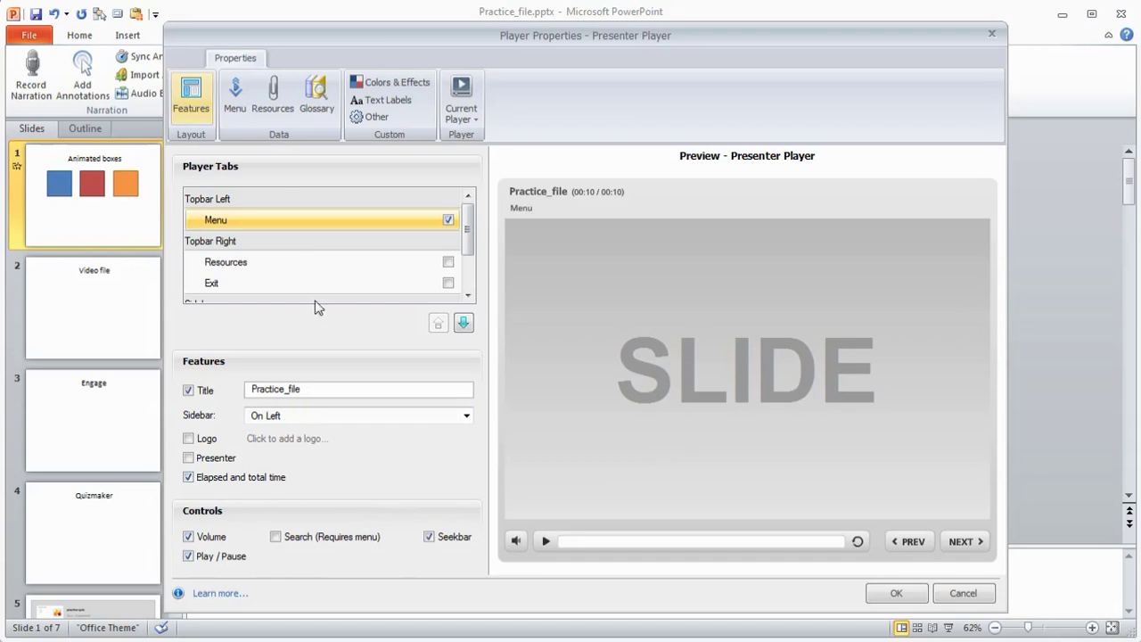
Step: On the Menu page, demote Video file, Engage and Quizmaker under Animated boxes
click(237, 94)
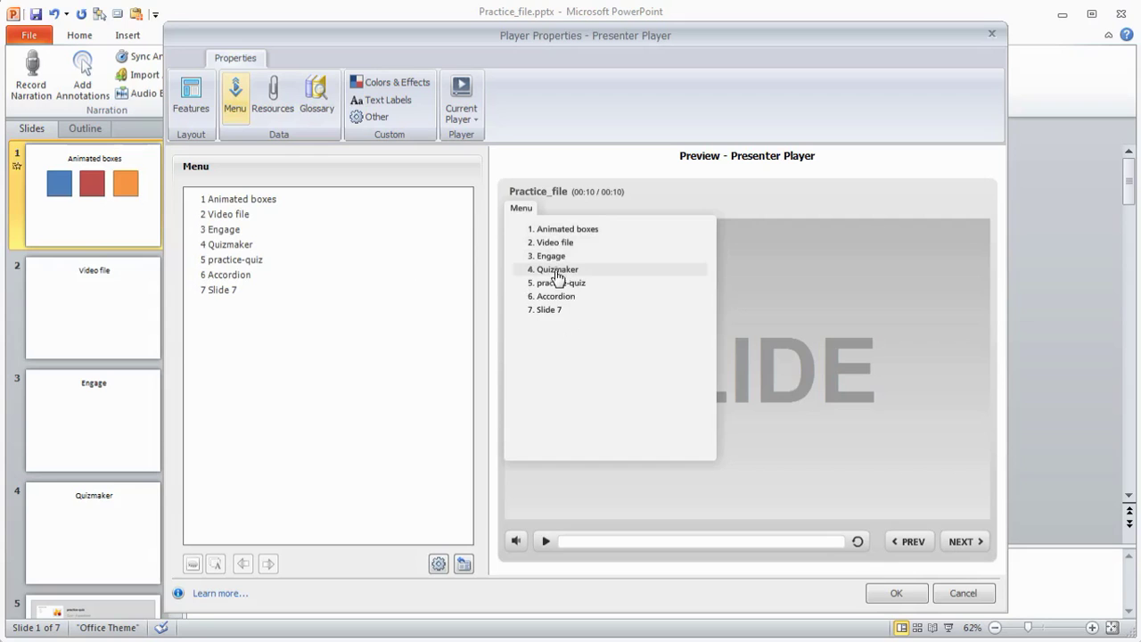
click(209, 215)
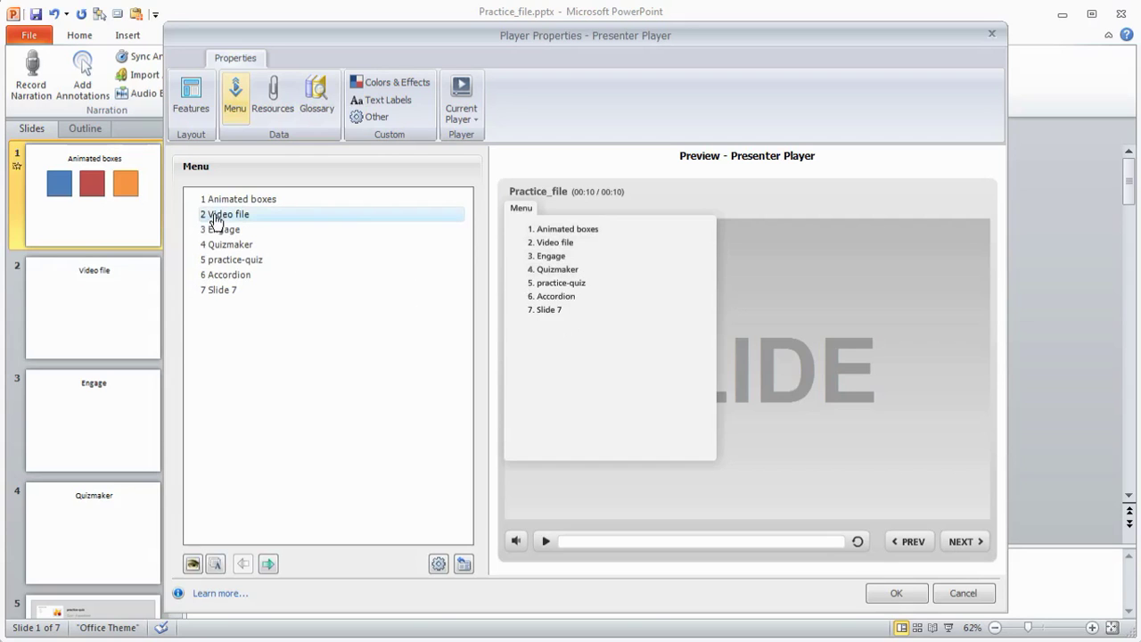
click(268, 564)
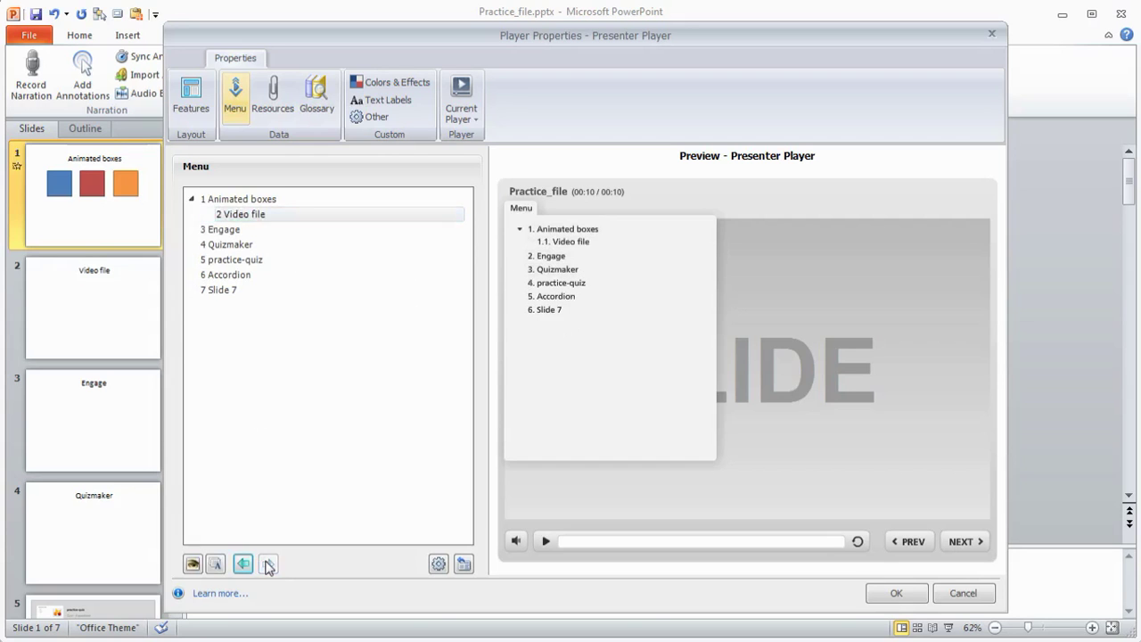
click(223, 231)
click(267, 564)
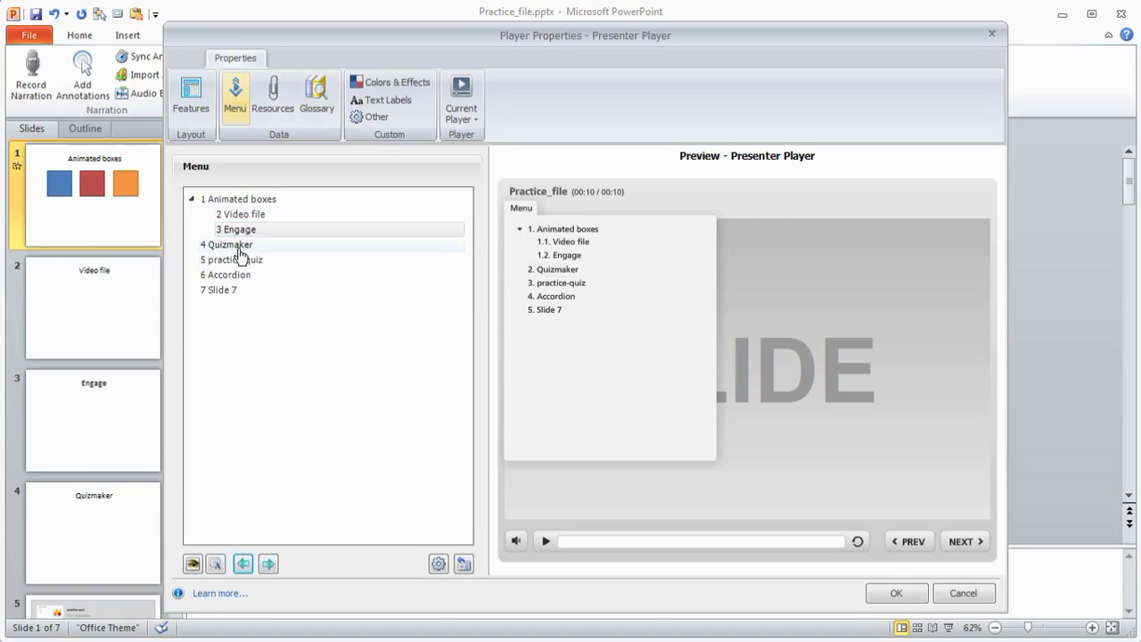
click(237, 246)
click(270, 563)
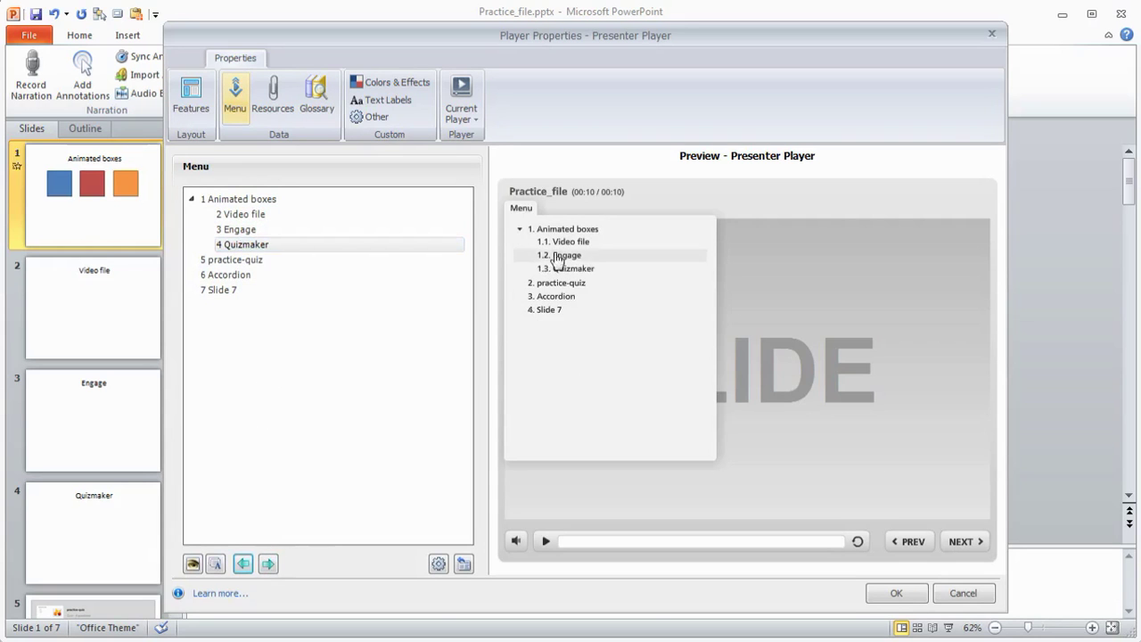
Step: Collapse, expand and reopen the preview's menu to check the nested 1.1–1.3 entries
click(520, 231)
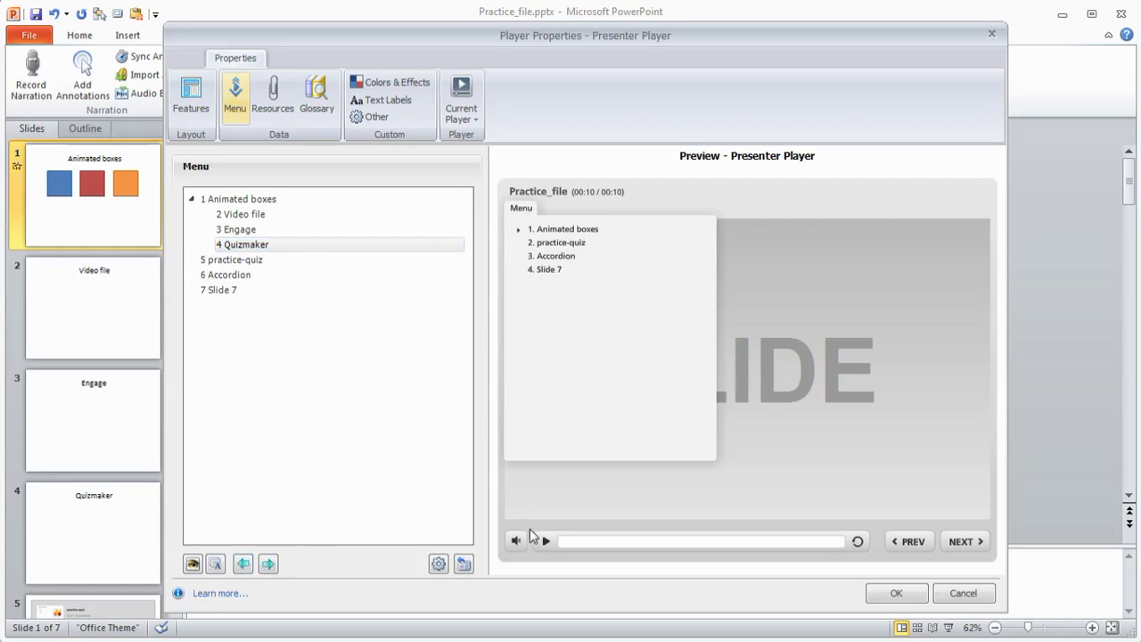
click(518, 231)
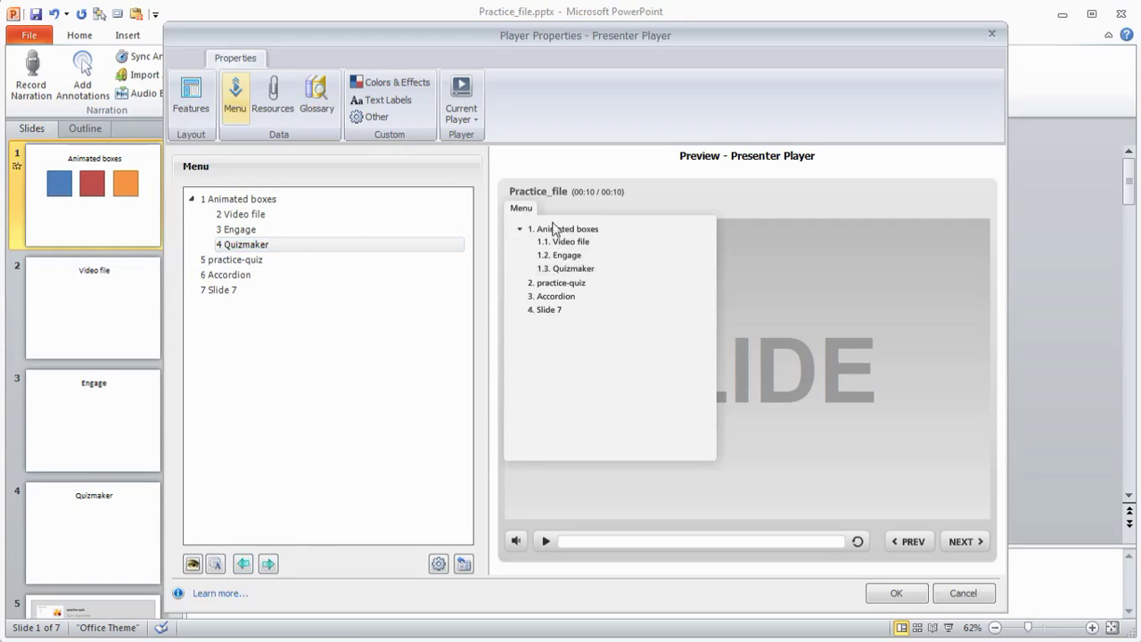
click(573, 268)
click(525, 210)
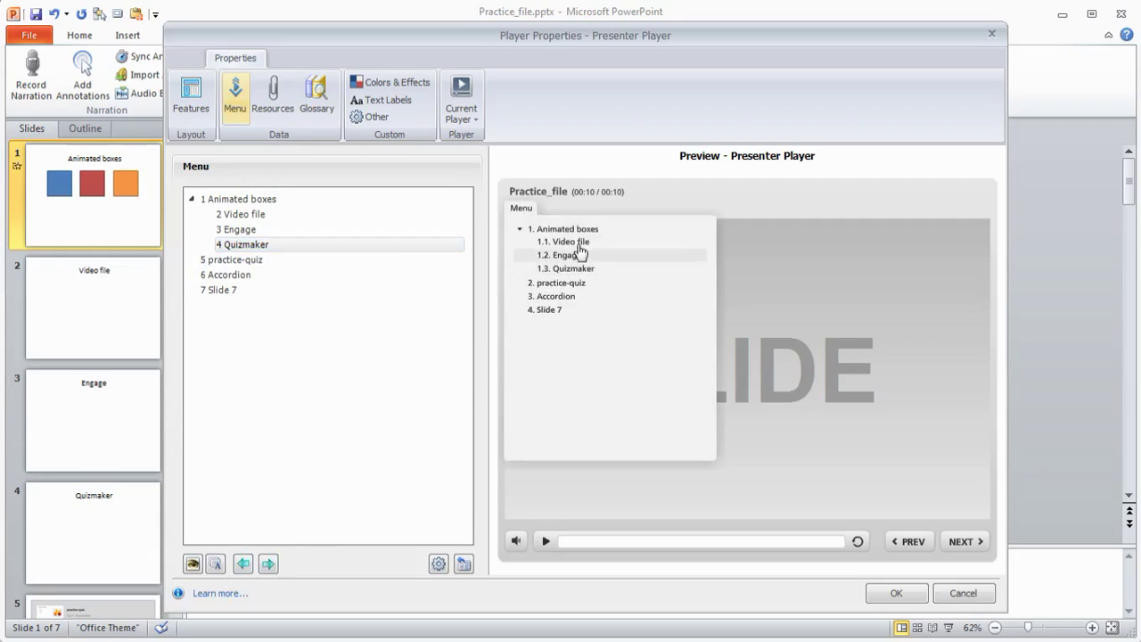
Step: Delete the Quizmaker entry, then reset the menu from the presentation and confirm with OK
click(250, 248)
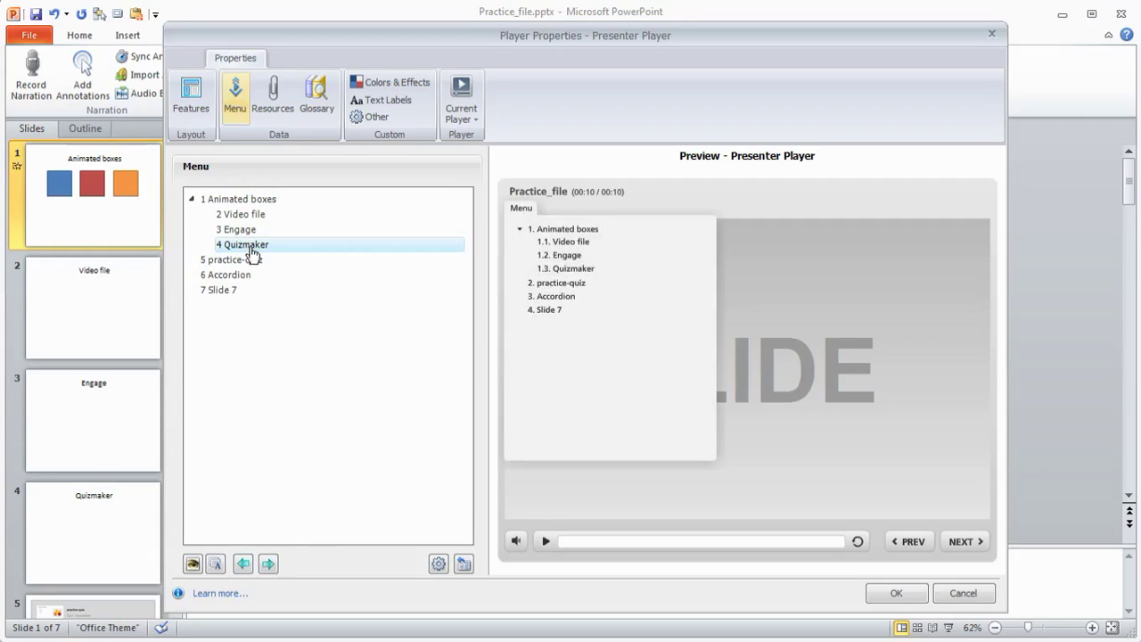
click(306, 251)
key(Delete)
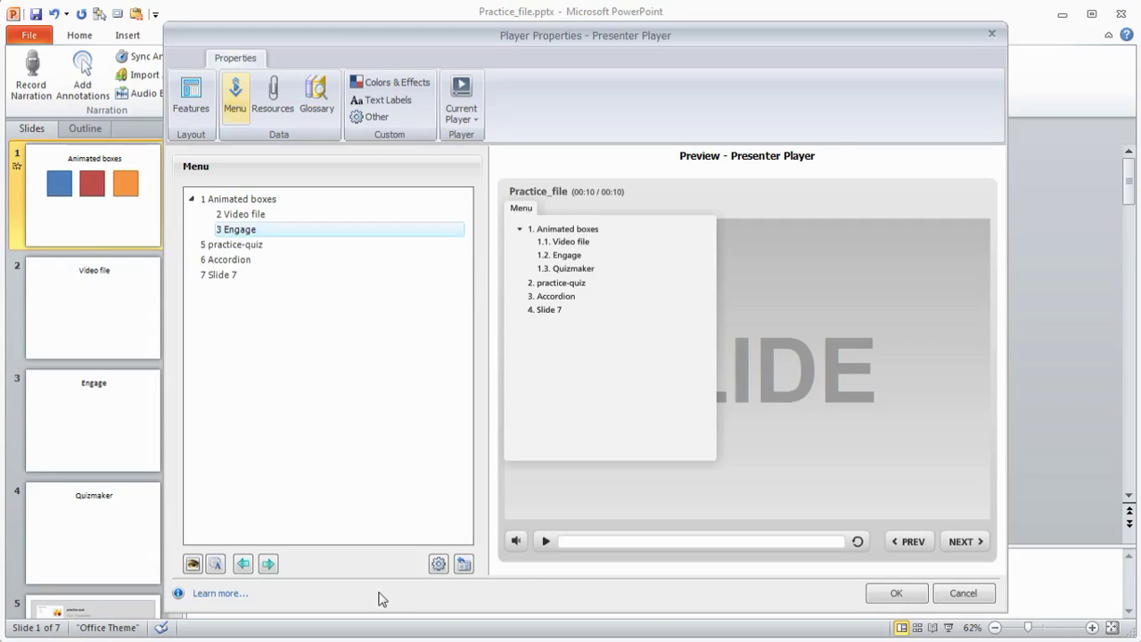
click(464, 564)
click(609, 427)
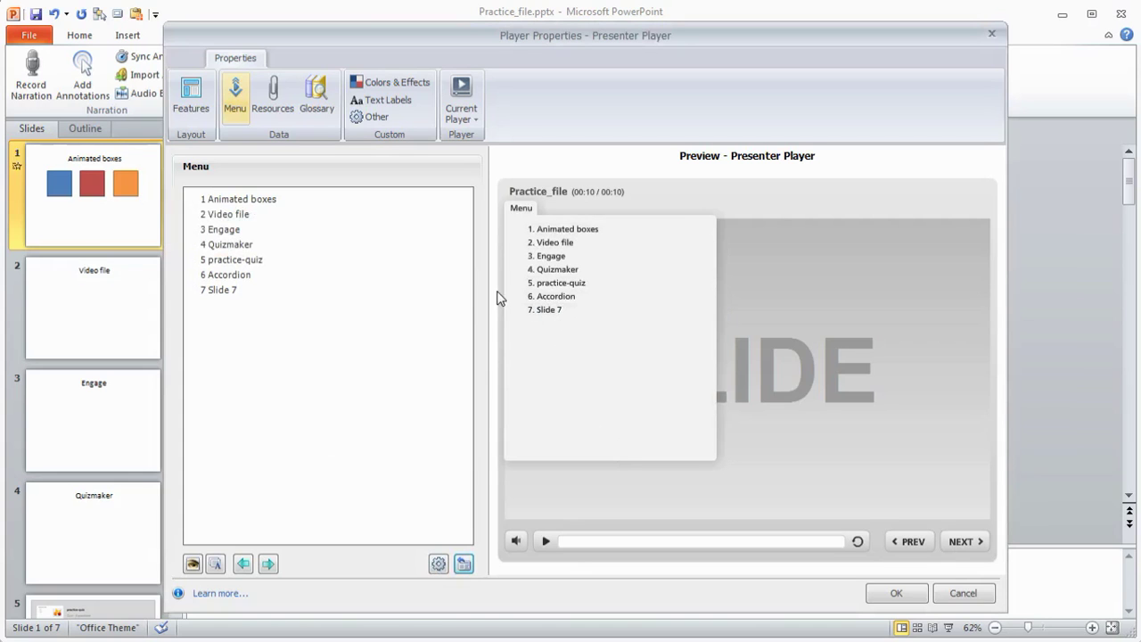
Step: Rename the Engage menu entry to Accordion
click(228, 234)
click(229, 233)
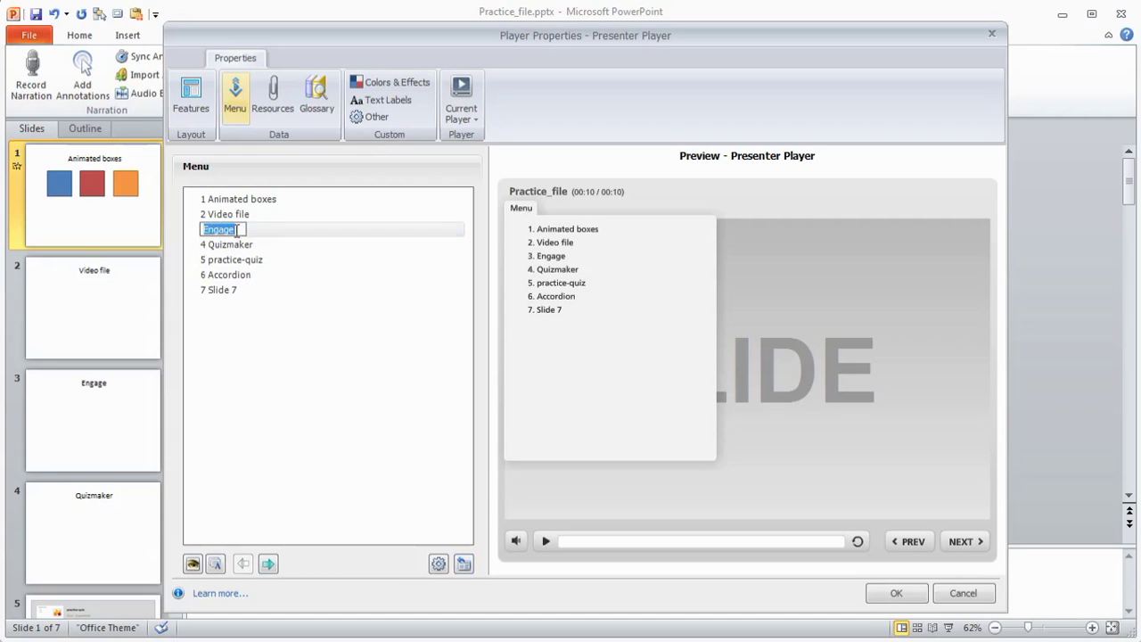
text(Accordion)
key(Return)
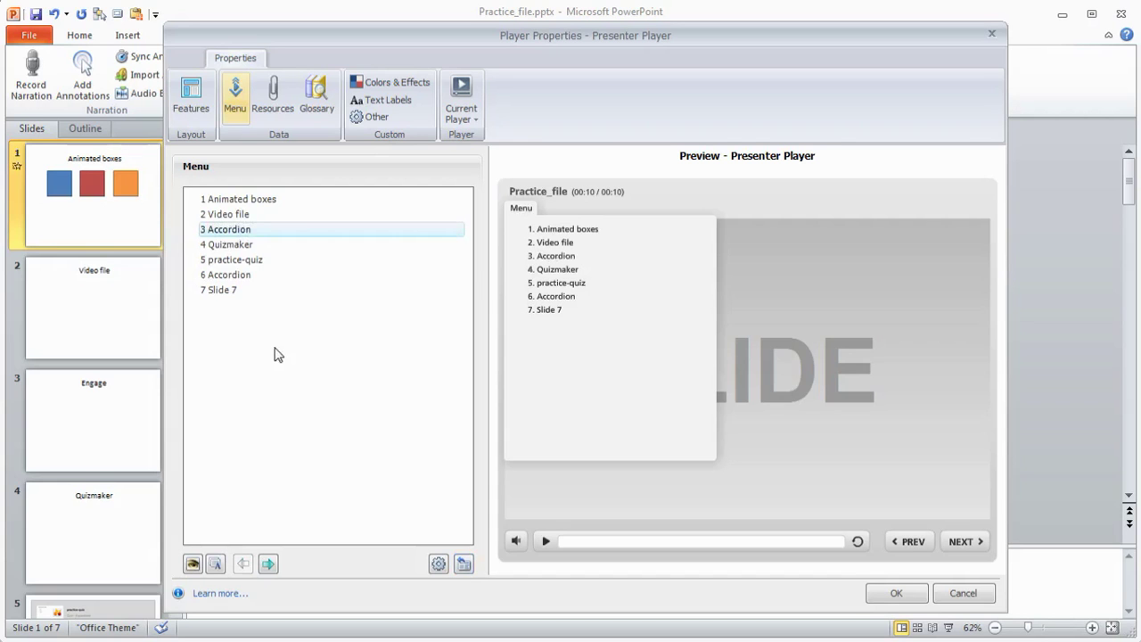
Step: Rename the Quizmaker menu entry to Knowledge
click(230, 254)
click(228, 246)
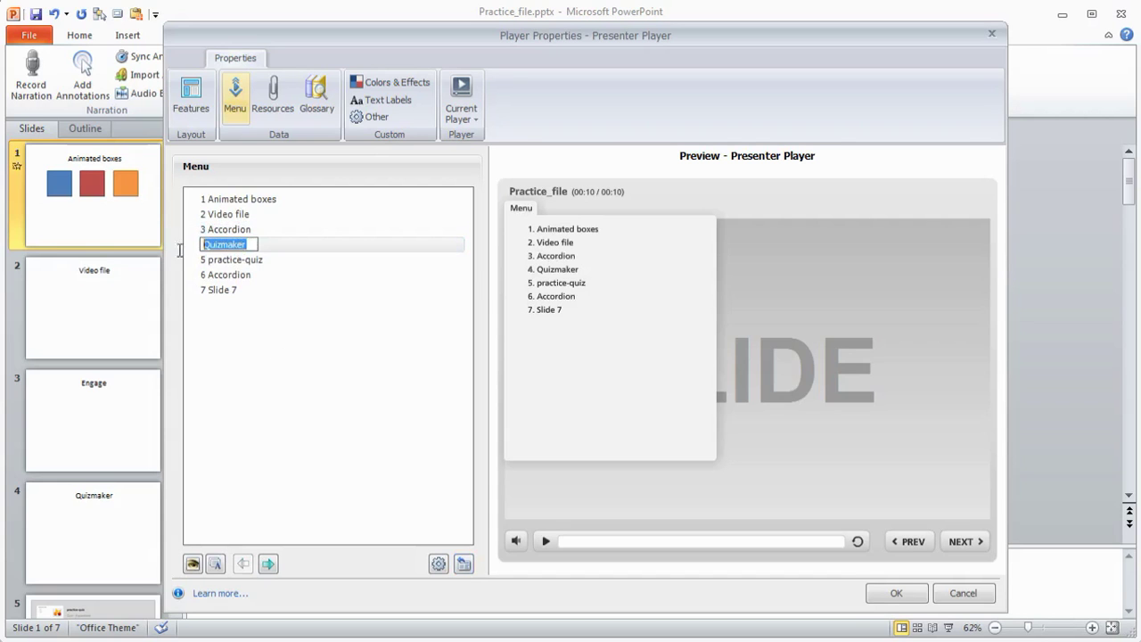
text(Knowledge)
key(Return)
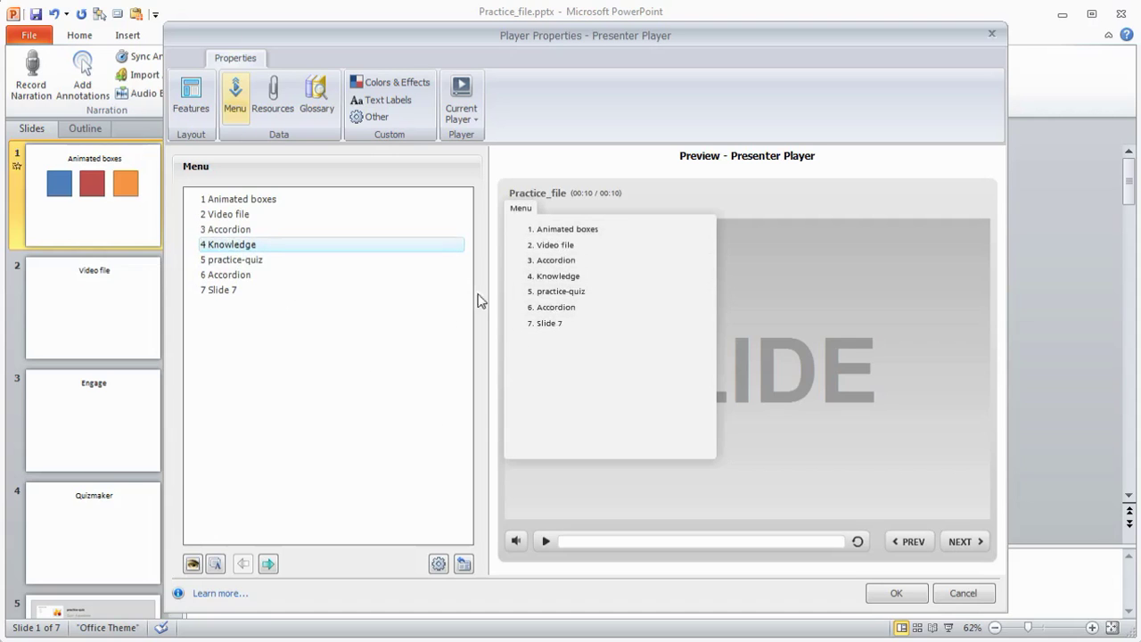
Step: In Menu Options, uncheck 'Number entries in the menu automatically' and apply with OK
click(440, 564)
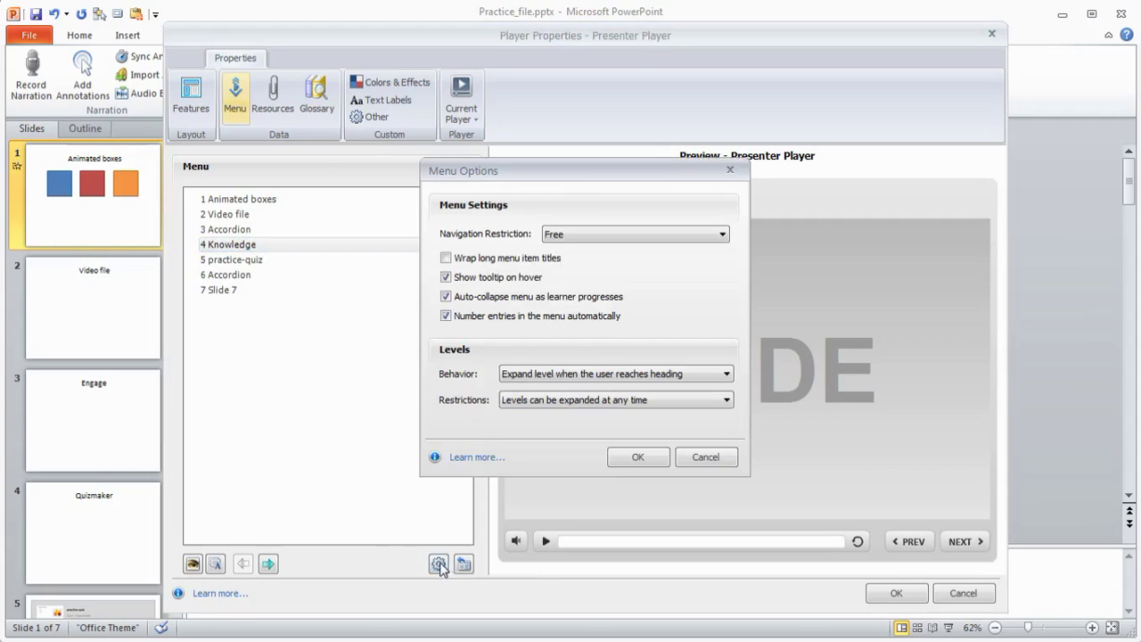
drag(578, 175, 557, 189)
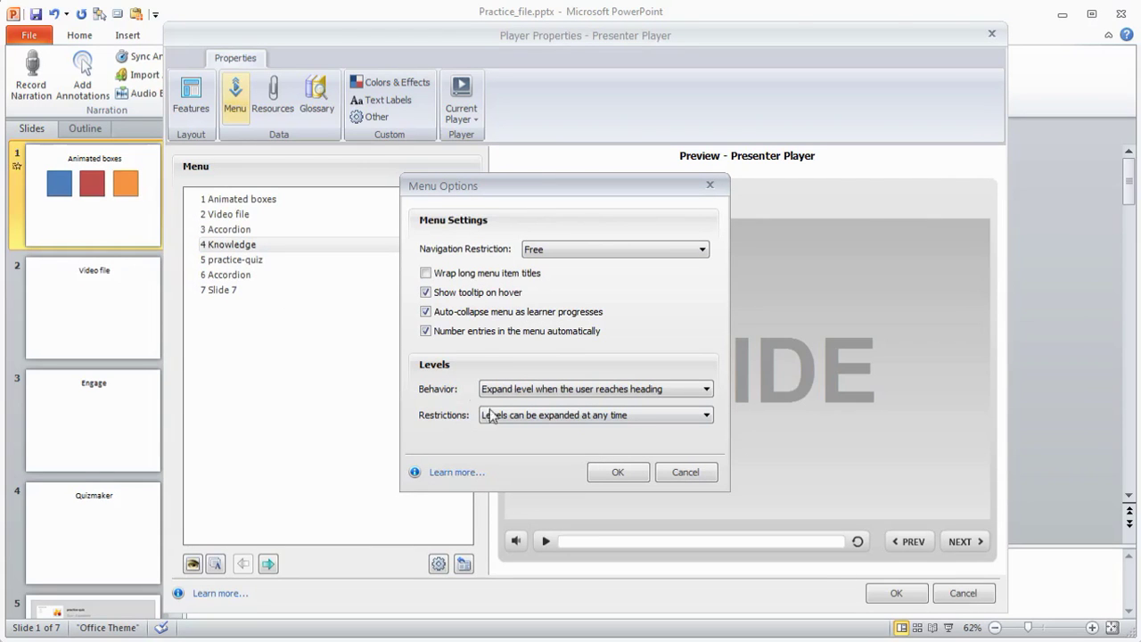
click(425, 331)
click(613, 472)
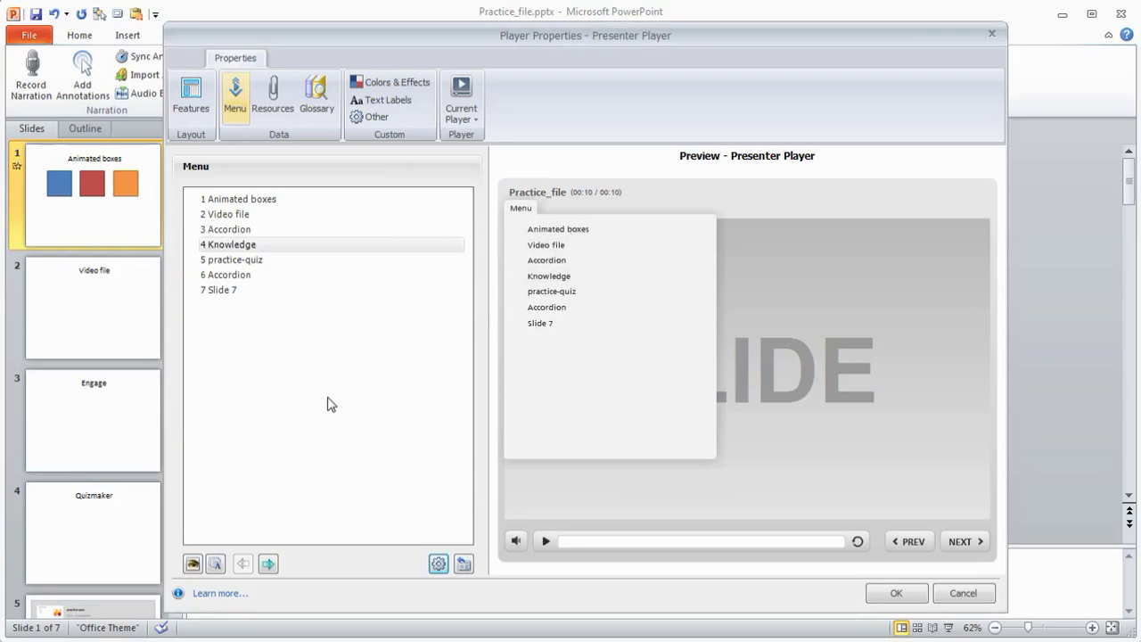
Step: Browse the Resources and Features pages, then open and close the Glossary term window without adding a term
click(272, 96)
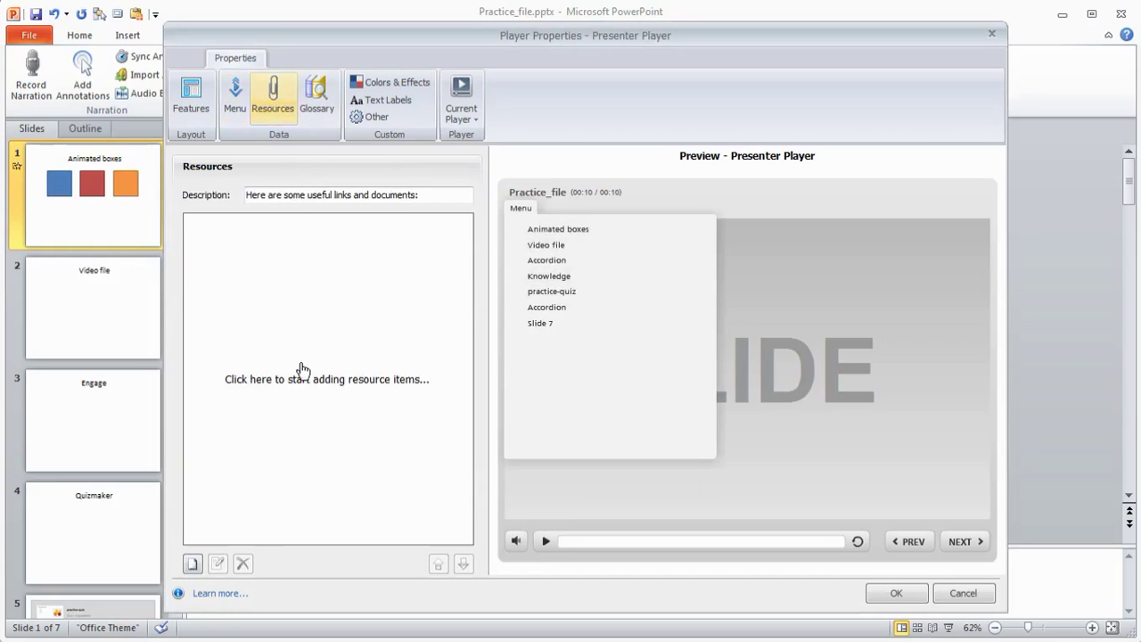
click(191, 97)
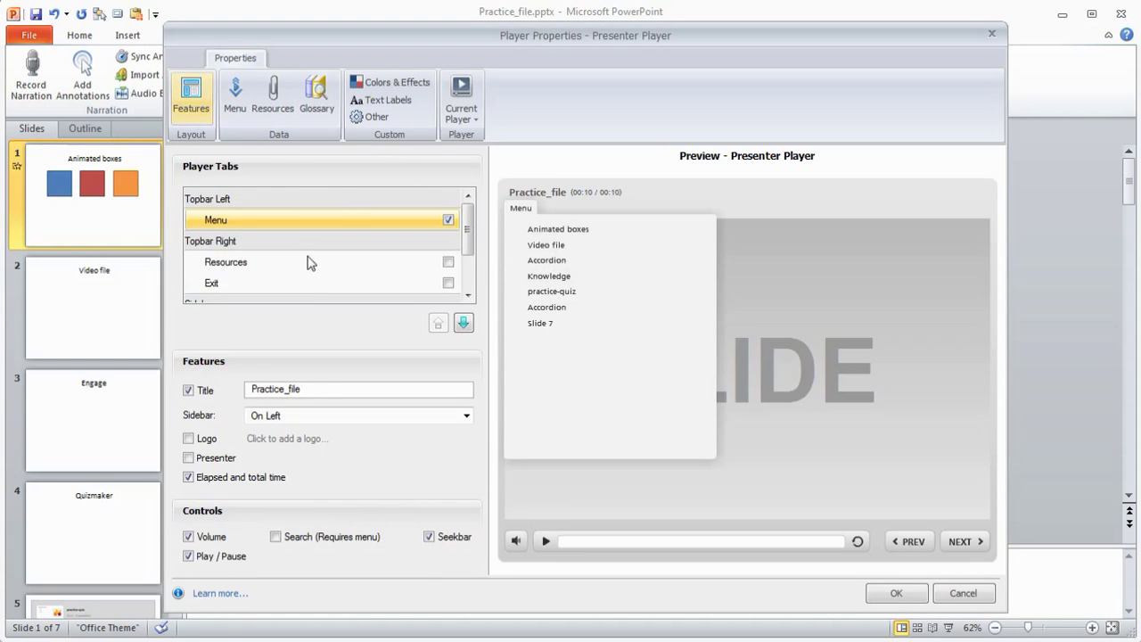
click(322, 112)
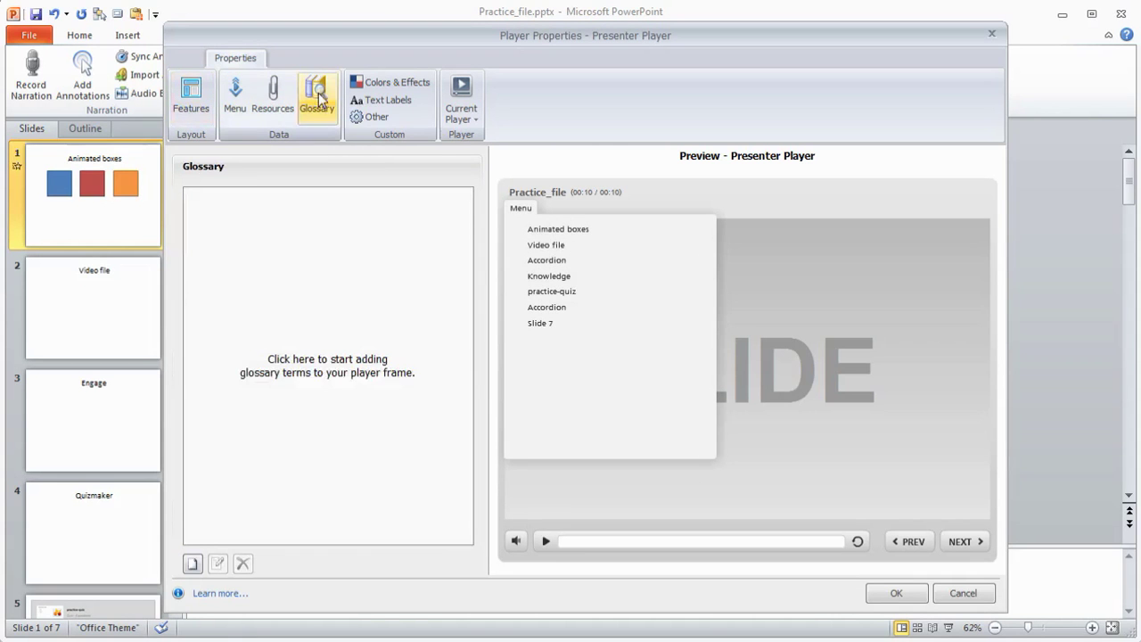
click(325, 356)
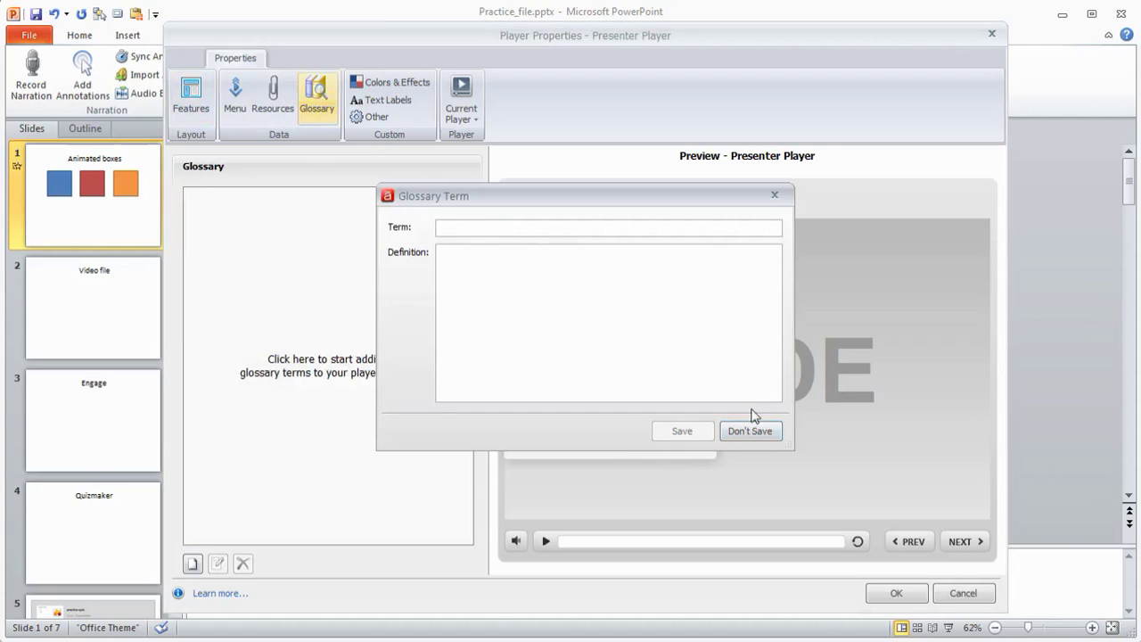
click(775, 196)
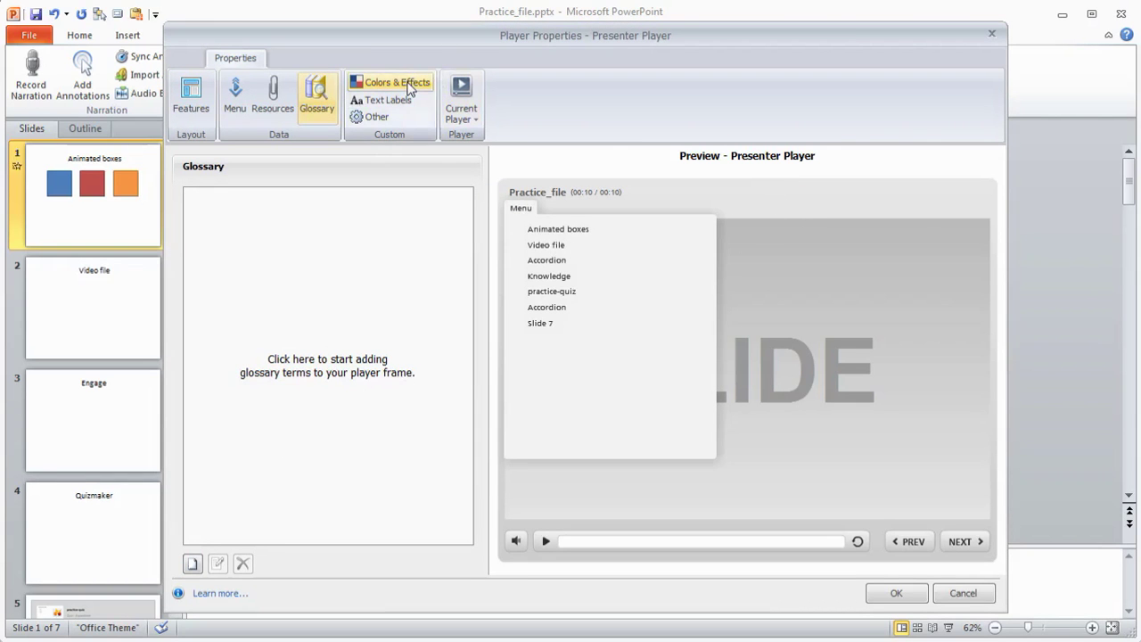
Step: Choose the Forest Green colour scheme in Colors & Effects
click(410, 88)
click(367, 196)
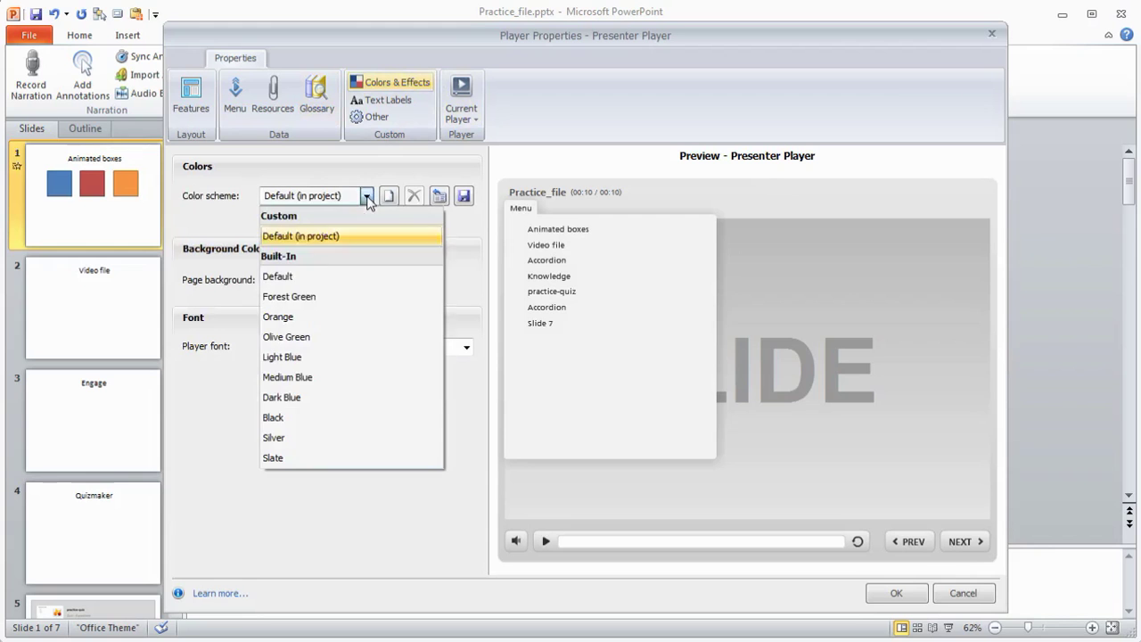
click(299, 296)
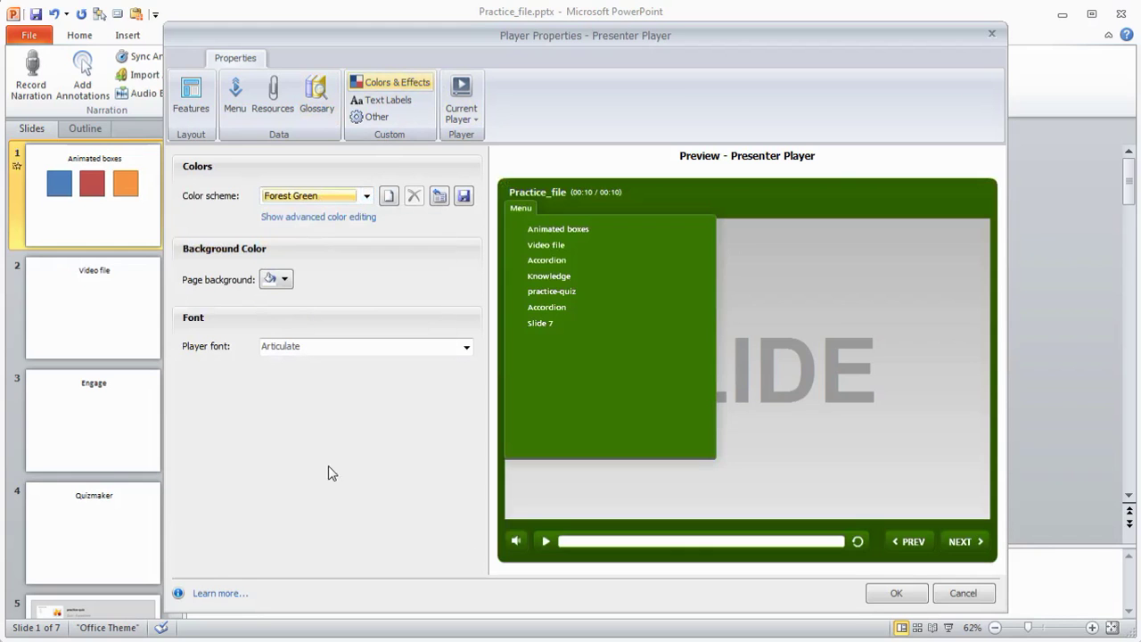
Step: Using advanced colour editing, set the Main Background top colour to yellow
click(341, 218)
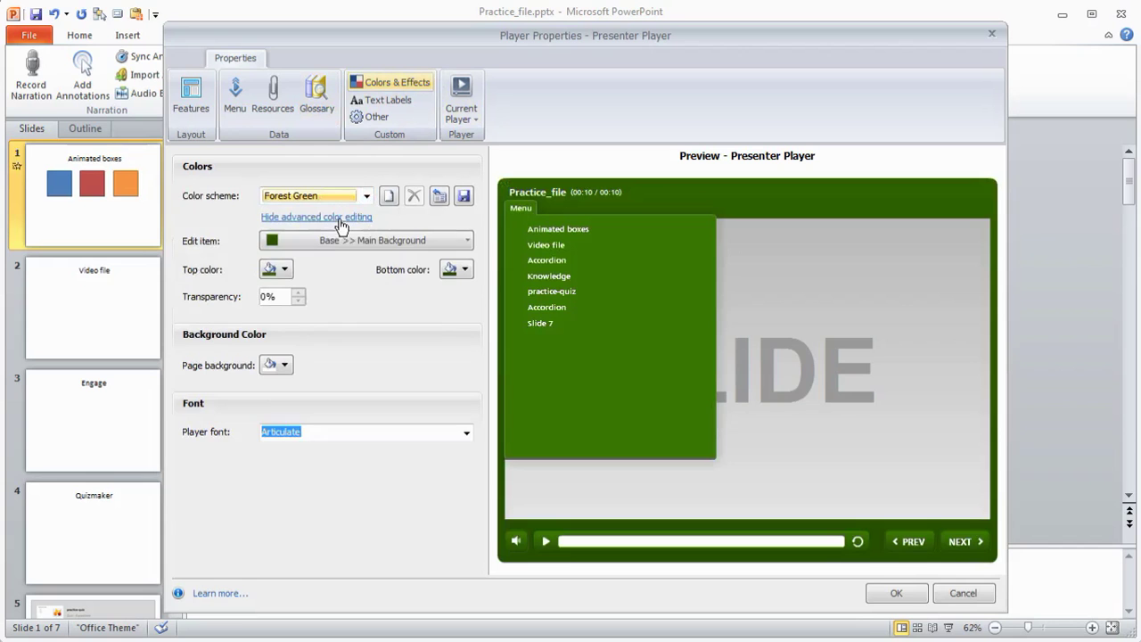
click(464, 242)
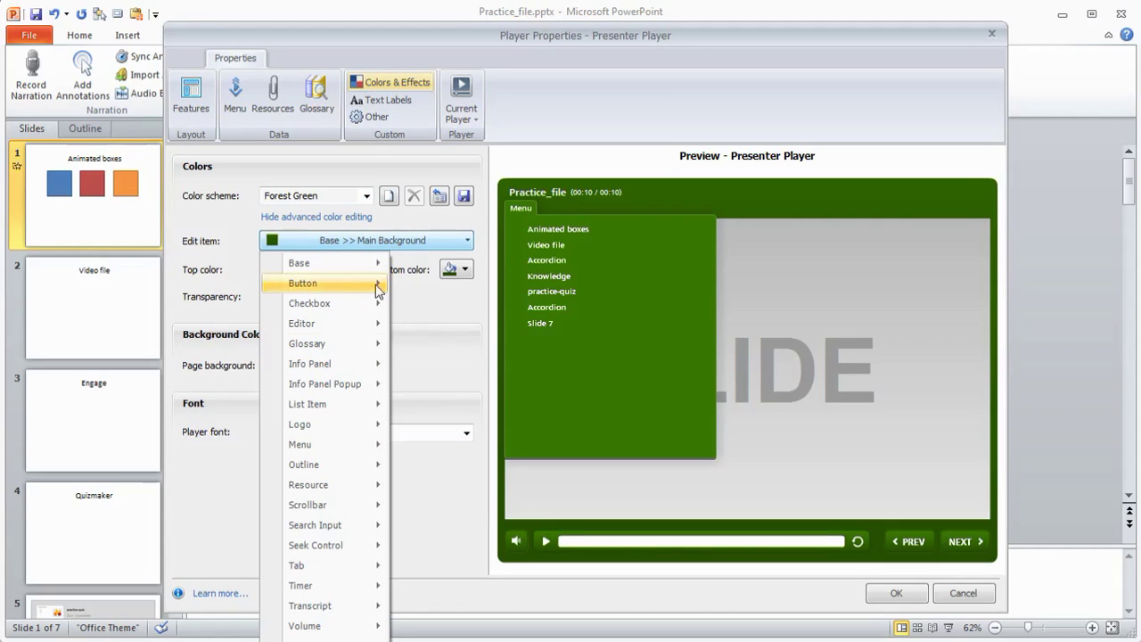
mouse_move(352, 287)
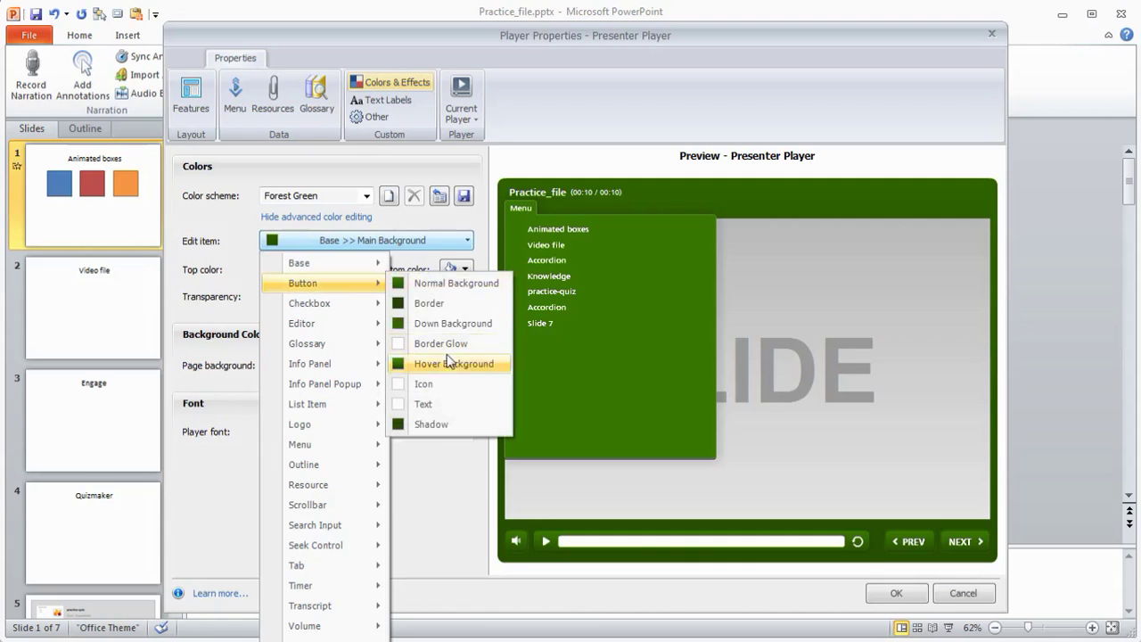
click(443, 490)
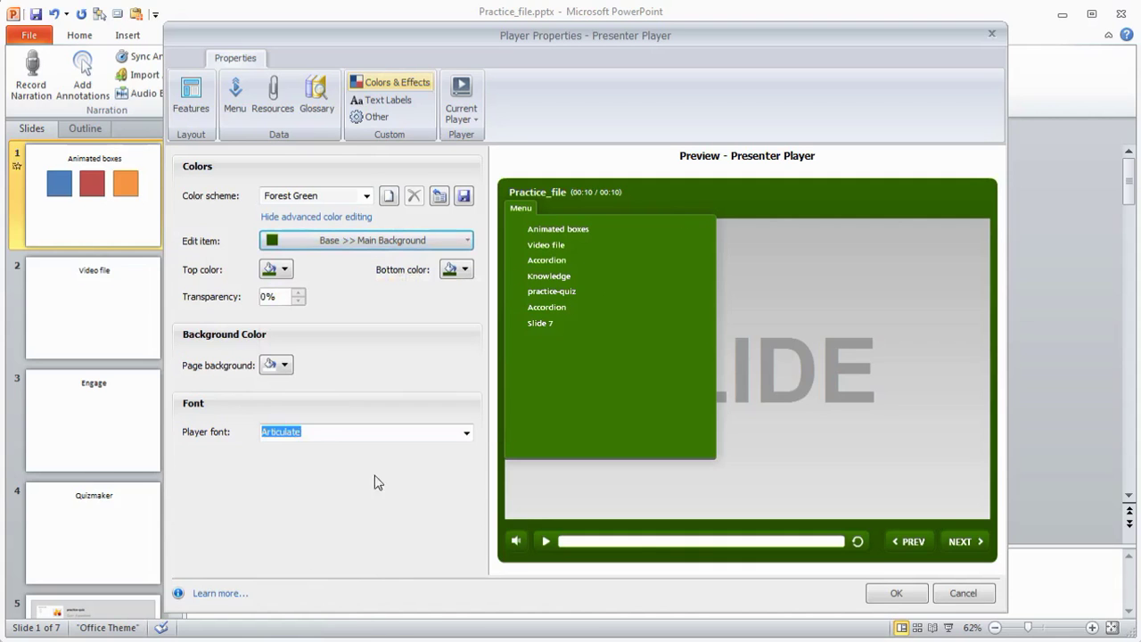
click(285, 270)
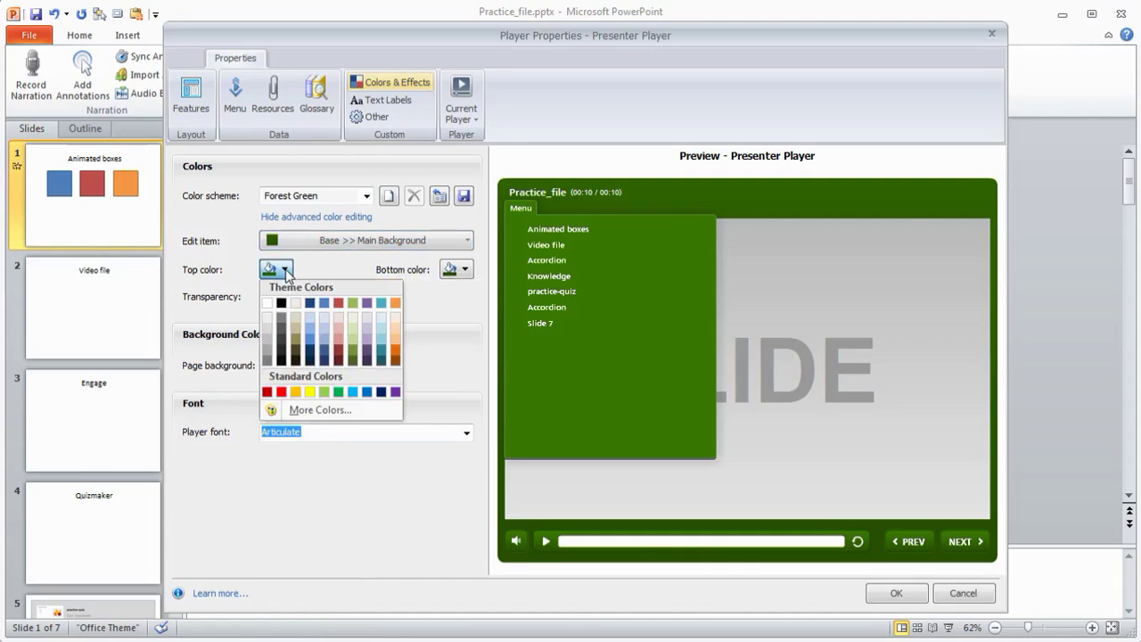
click(311, 393)
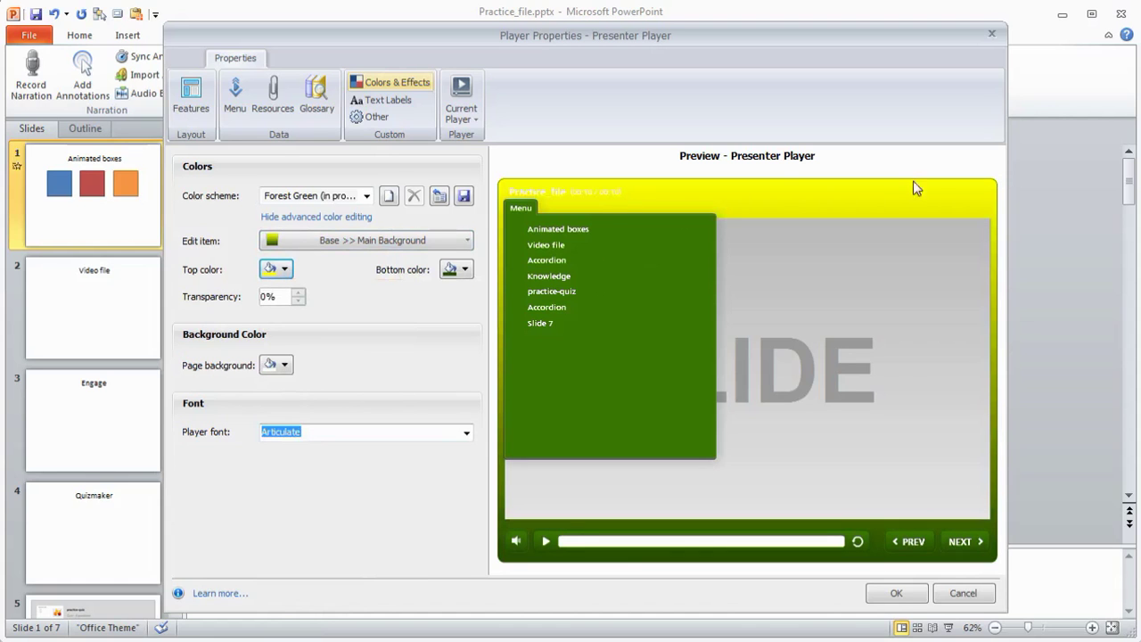
click(284, 270)
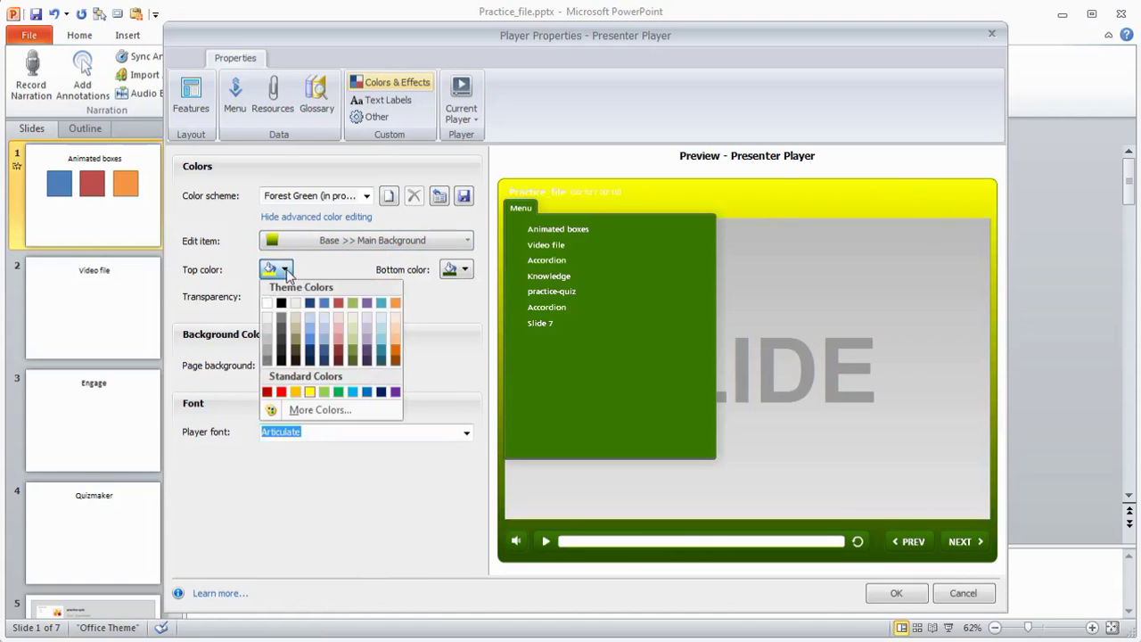
click(415, 509)
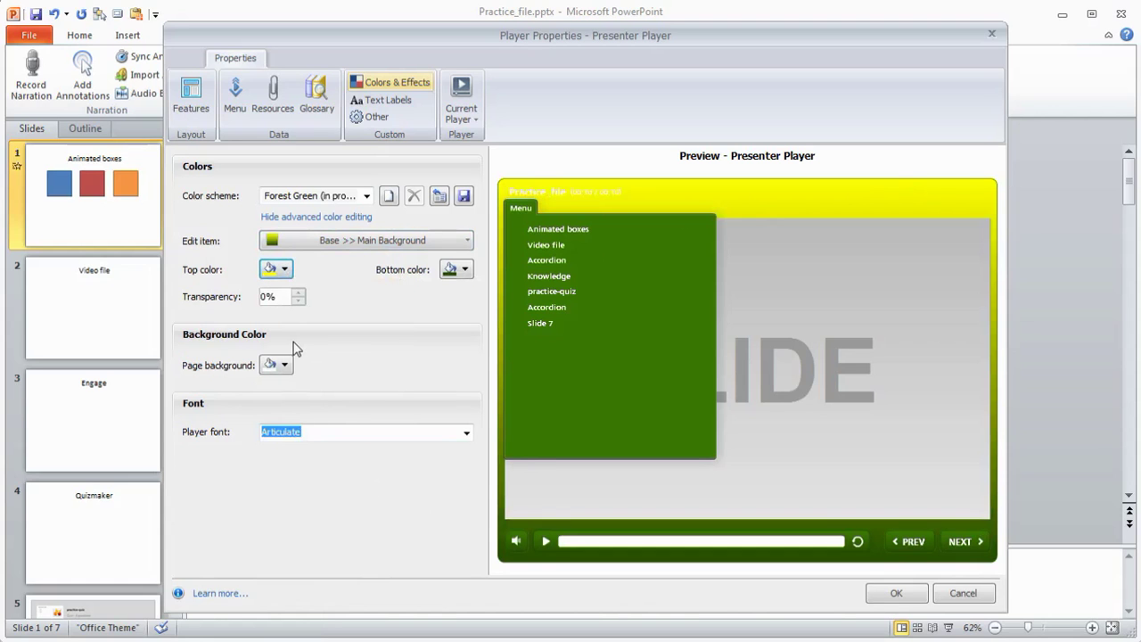
click(188, 103)
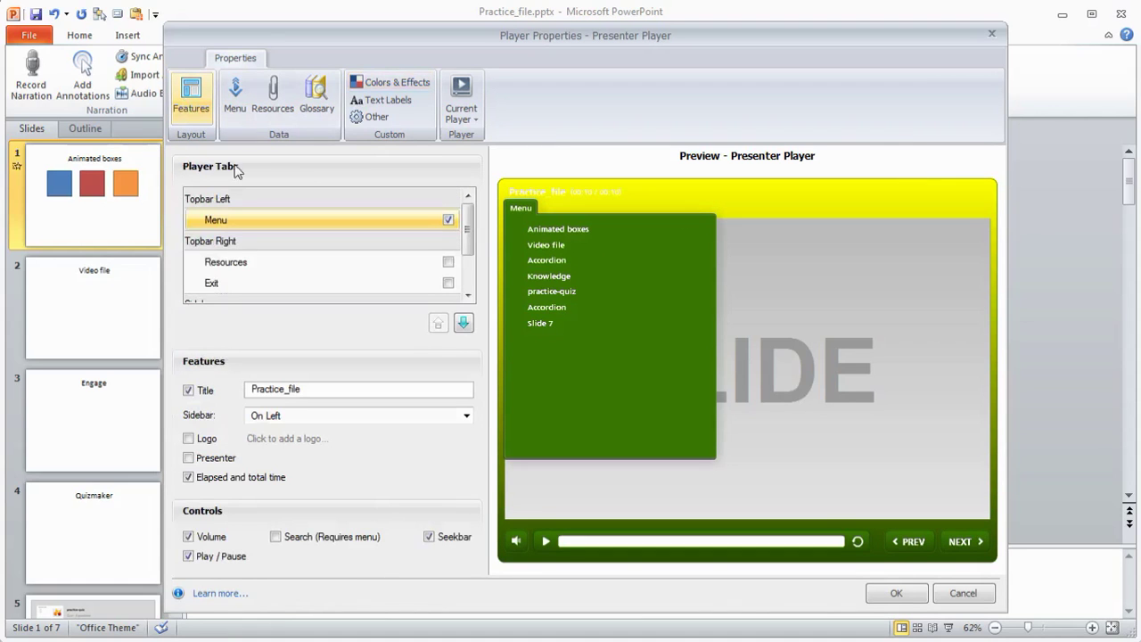